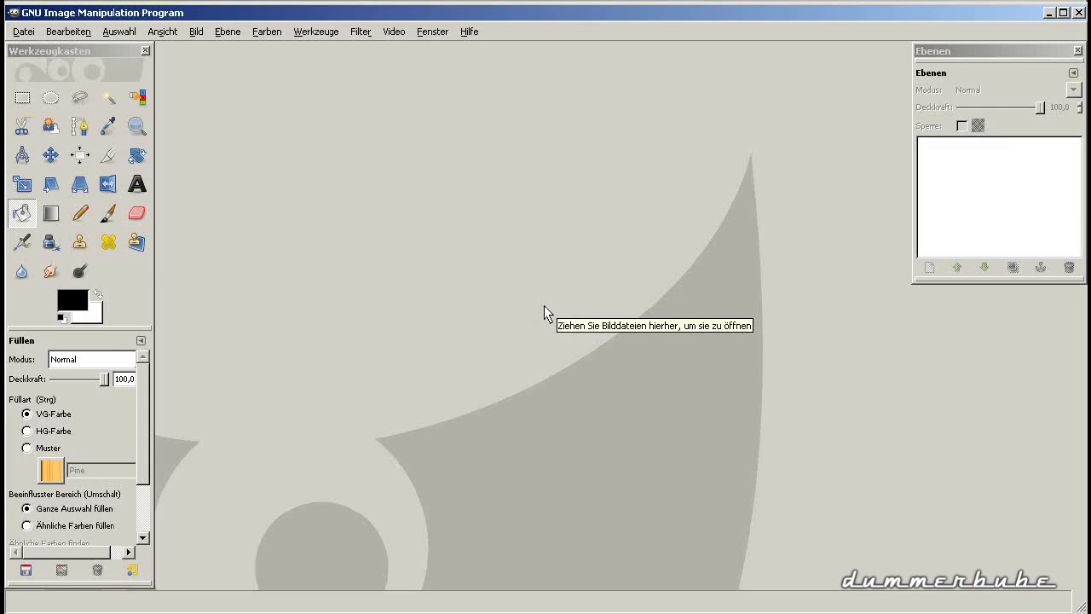
Step: Open h6eonhlok4av.png and duplicate its Hintergrund layer as Hintergrund-Kopie
click(25, 34)
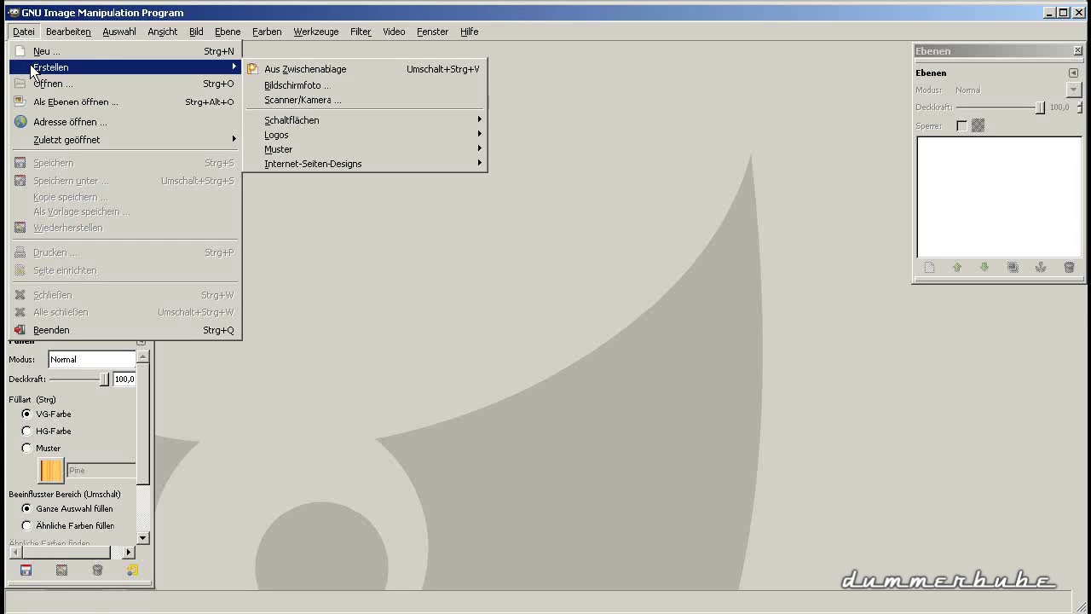
click(36, 84)
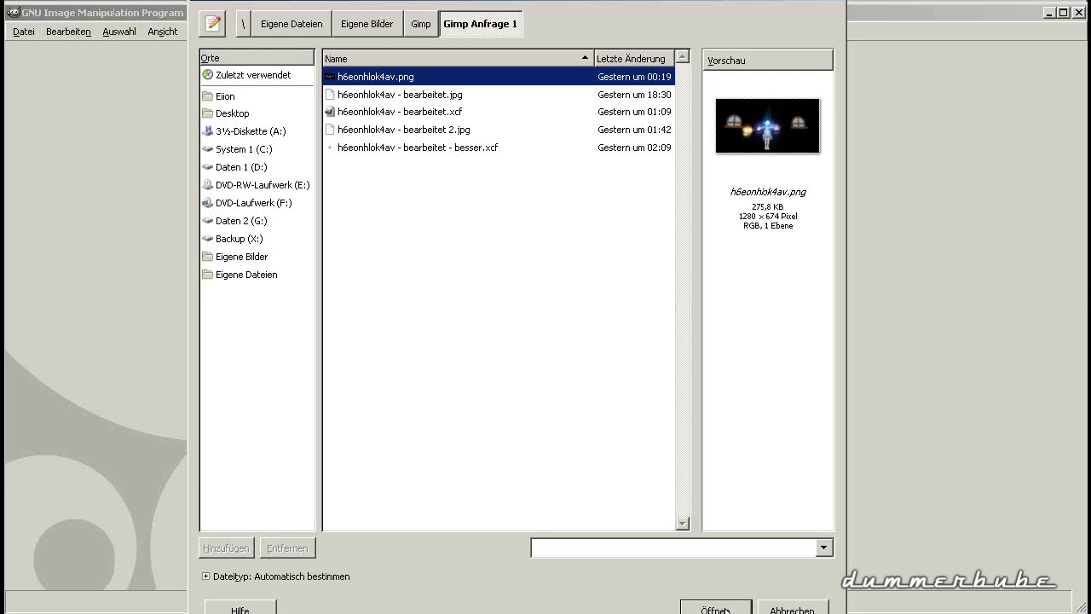
click(716, 611)
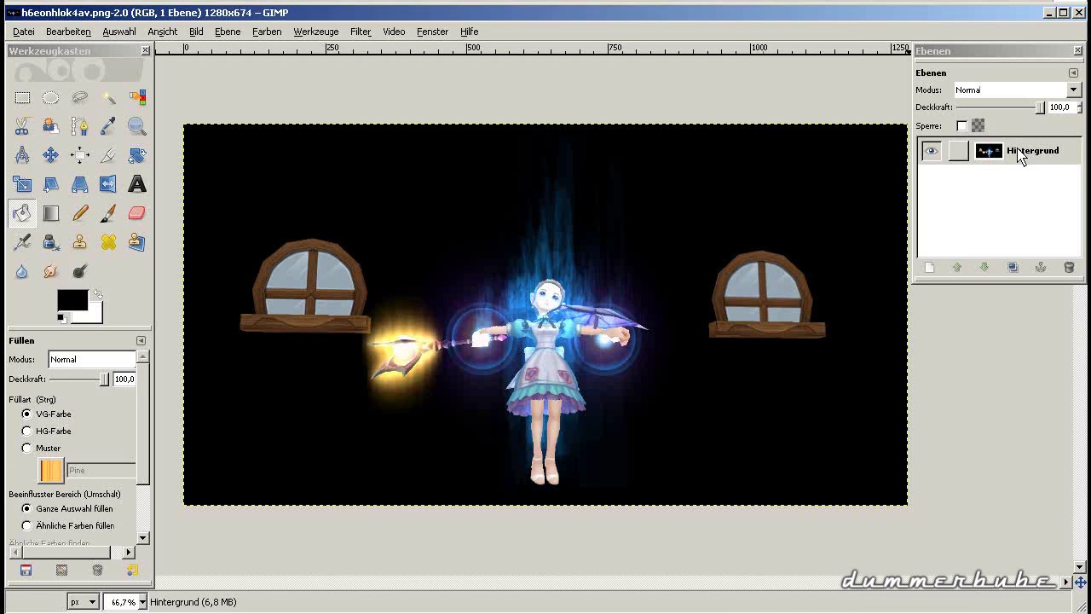
right_click(1019, 154)
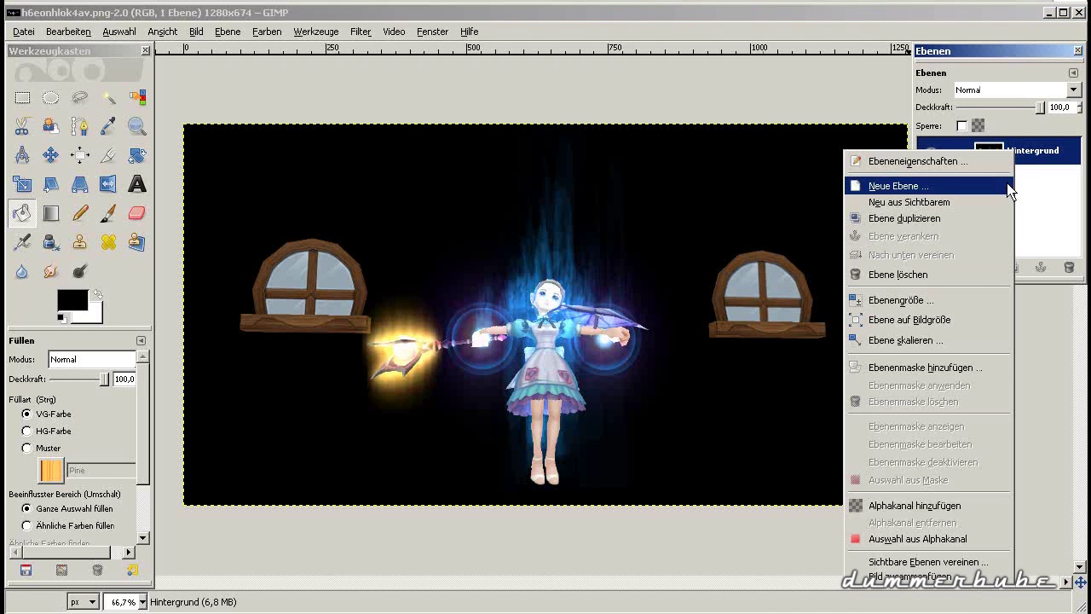
click(949, 220)
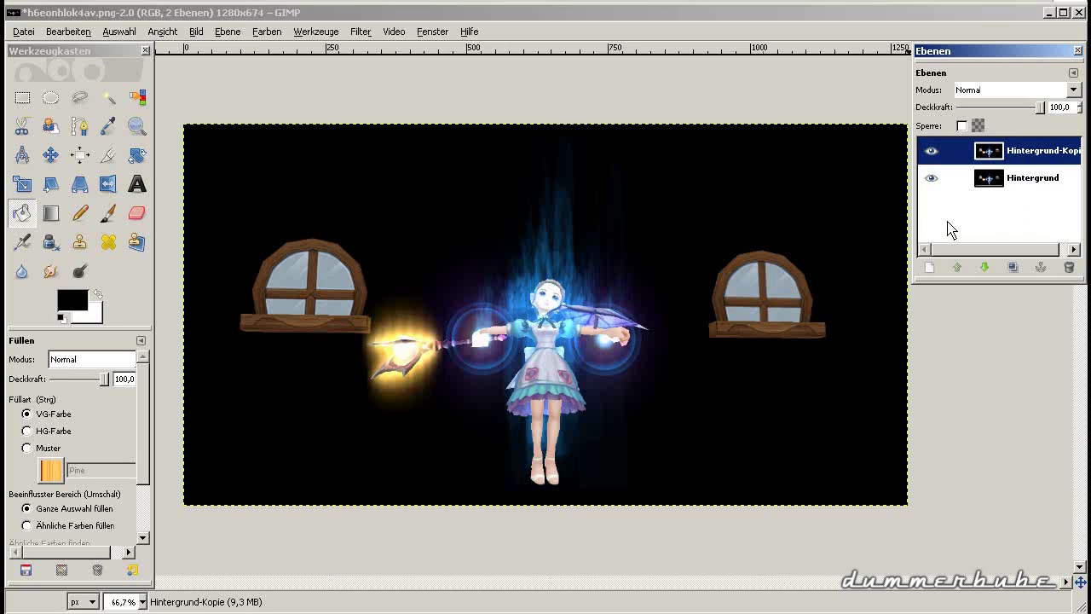
Step: Hide the Hintergrund layer and draw a rectangular selection around the right-hand window
click(931, 180)
ctrl+click(551, 332)
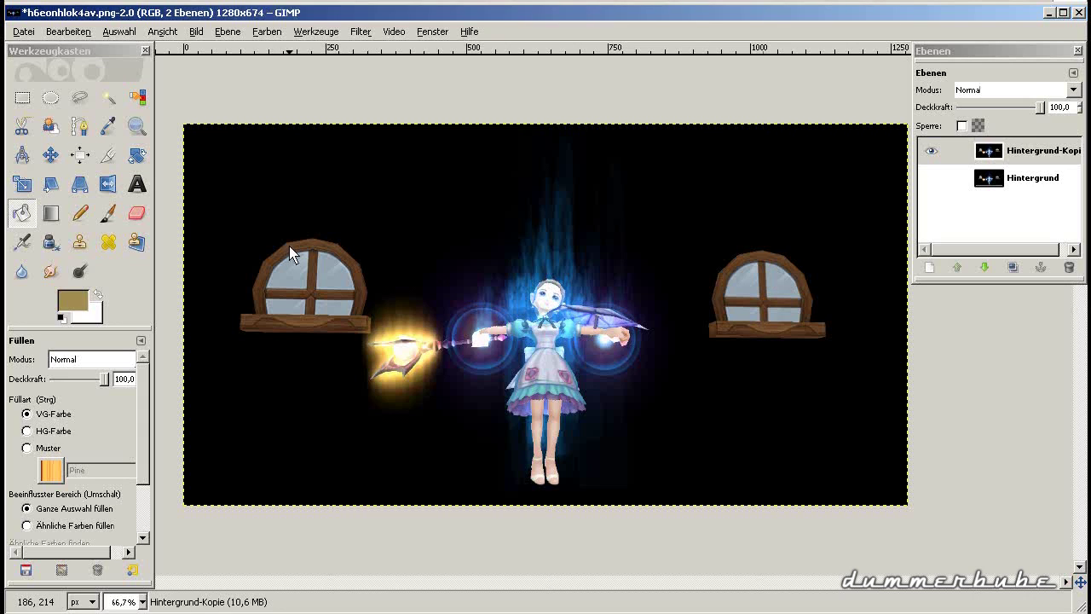
click(23, 101)
drag(681, 232, 841, 355)
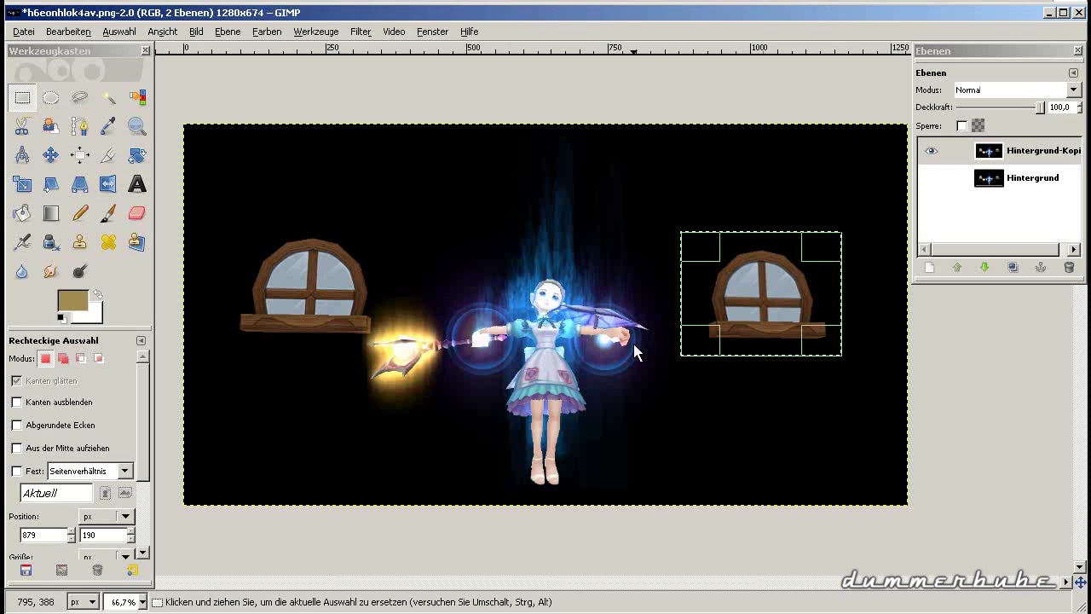
click(24, 214)
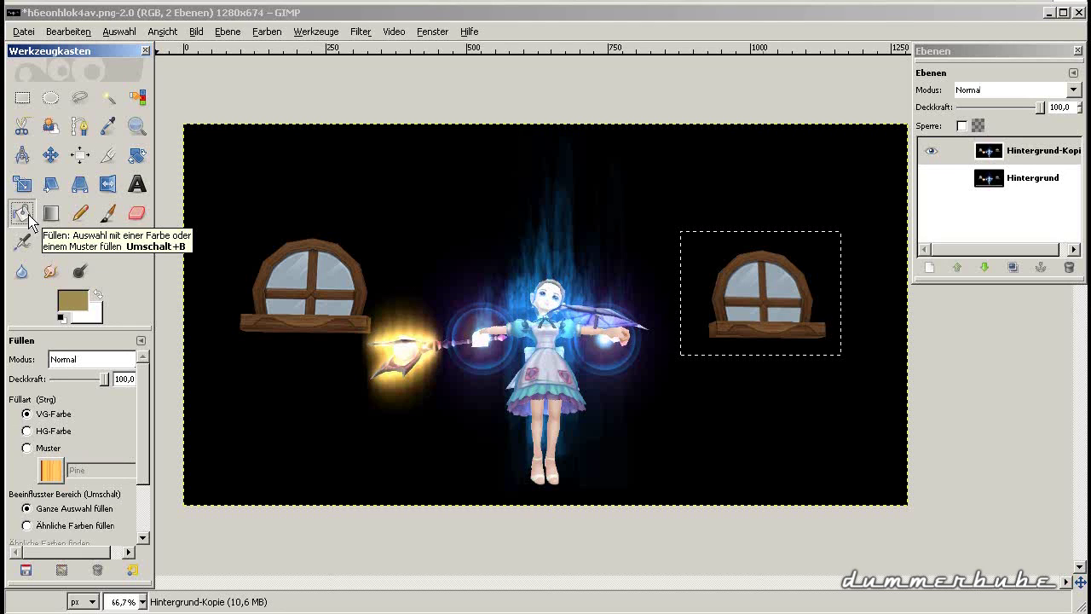
Step: Sample the image's black as foreground colour and bucket-fill the right window selection black
click(70, 303)
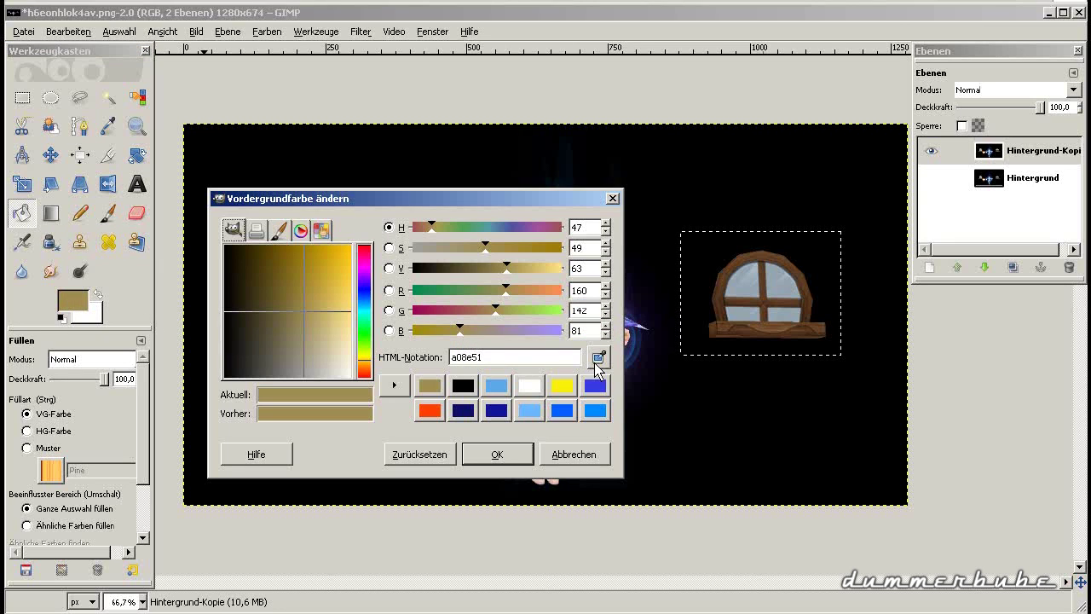
click(598, 357)
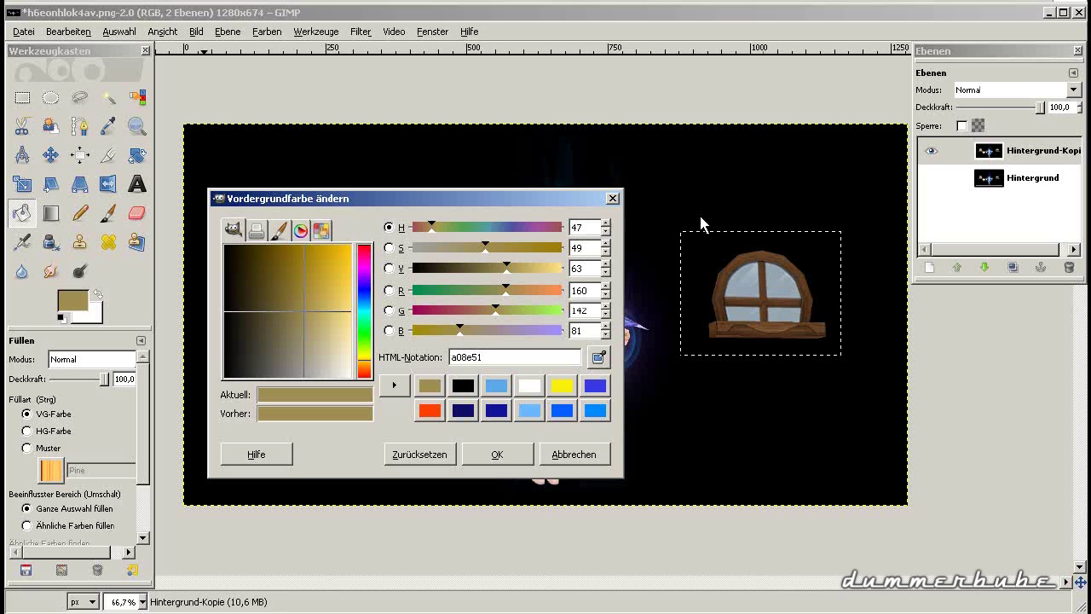
click(741, 186)
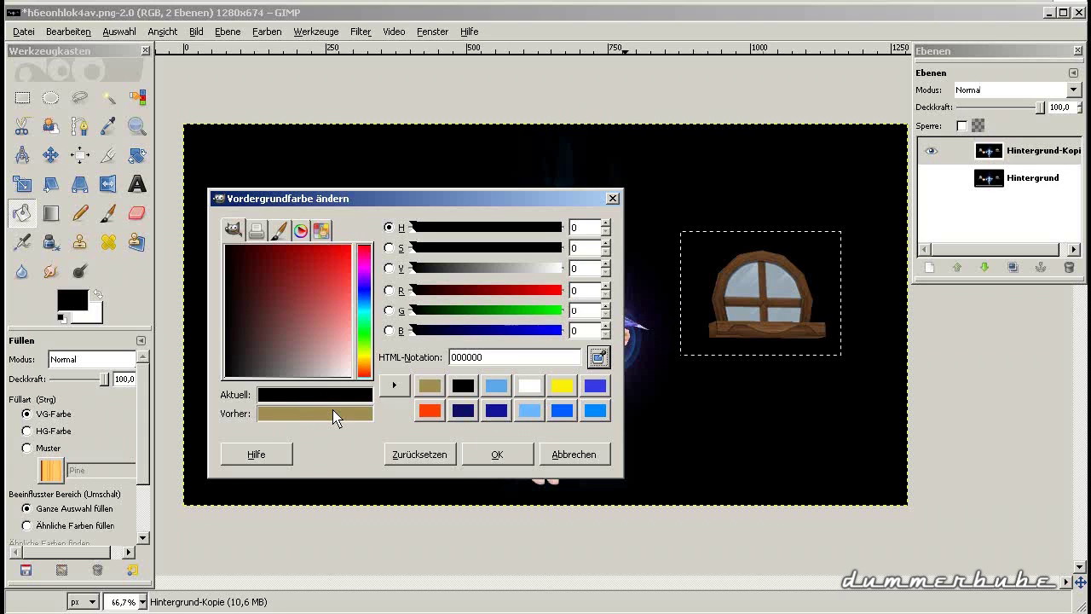
click(499, 454)
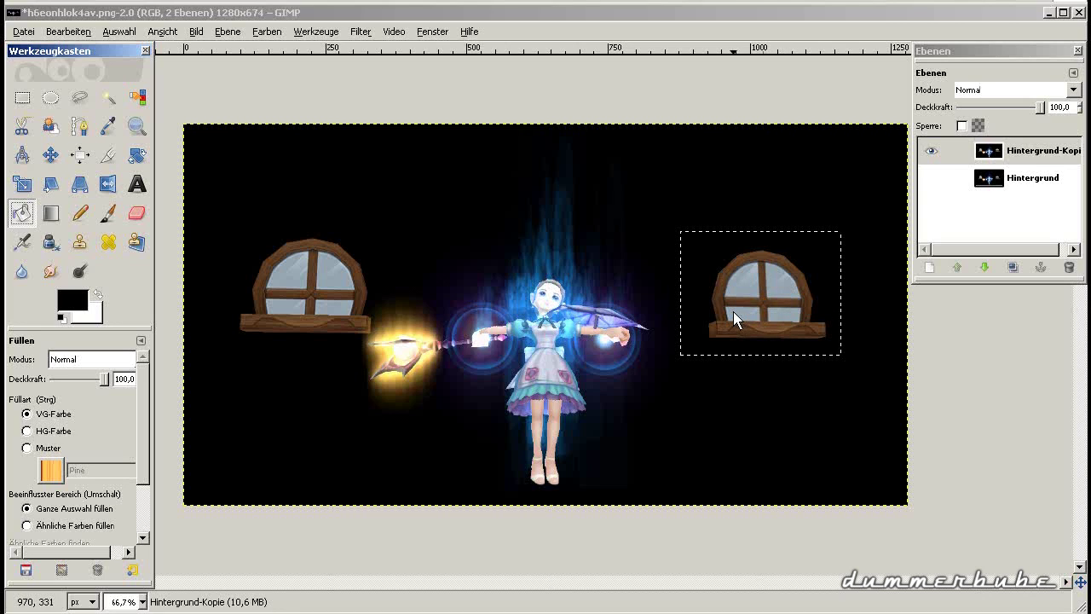
click(768, 283)
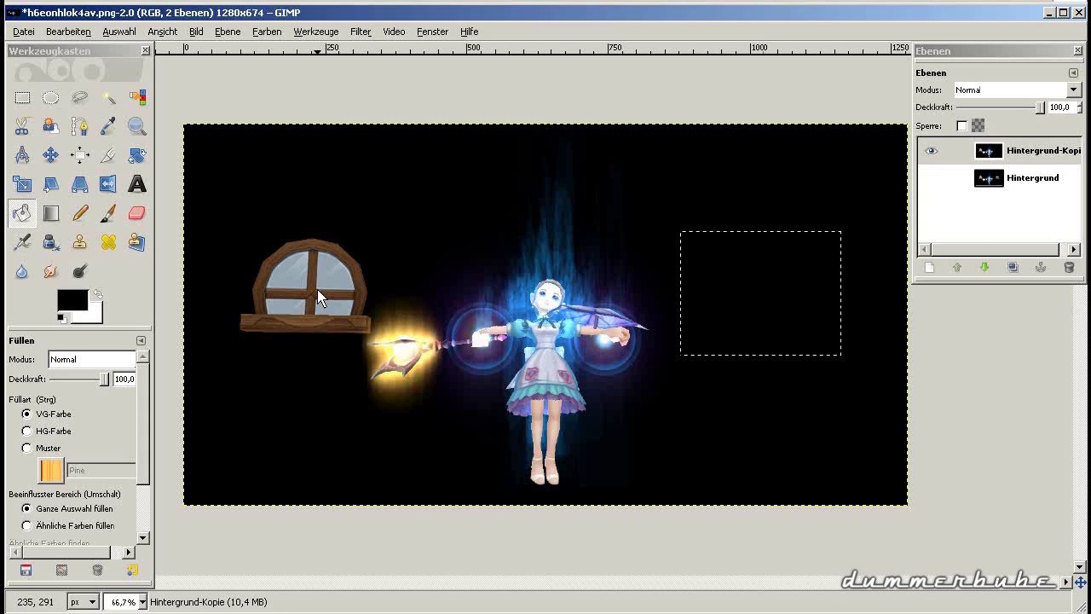
Step: Select the left window and fill the whole selection with black
click(22, 97)
drag(229, 214, 359, 350)
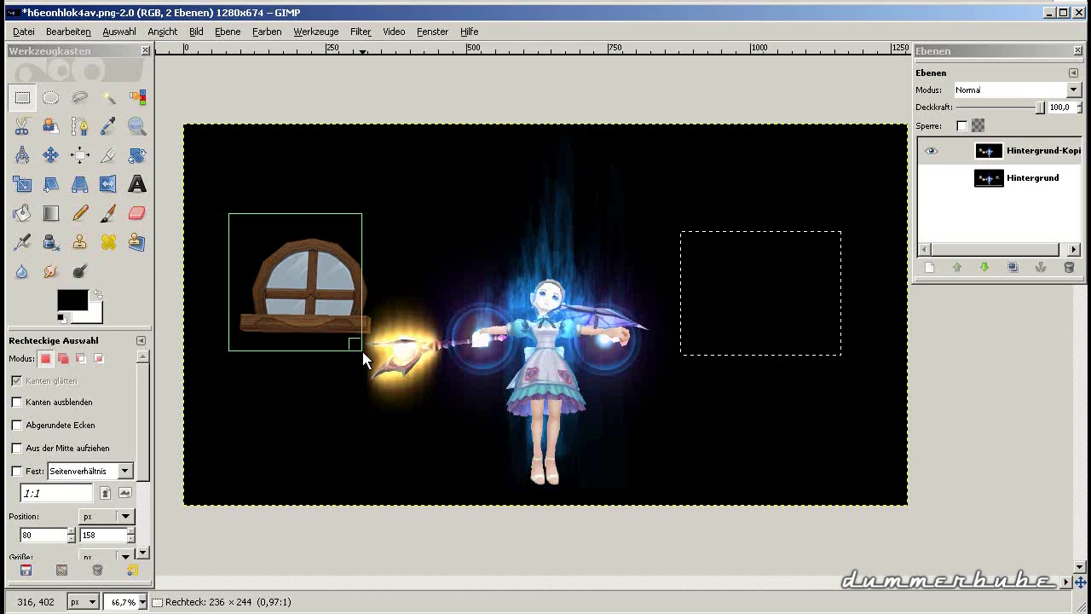
click(21, 215)
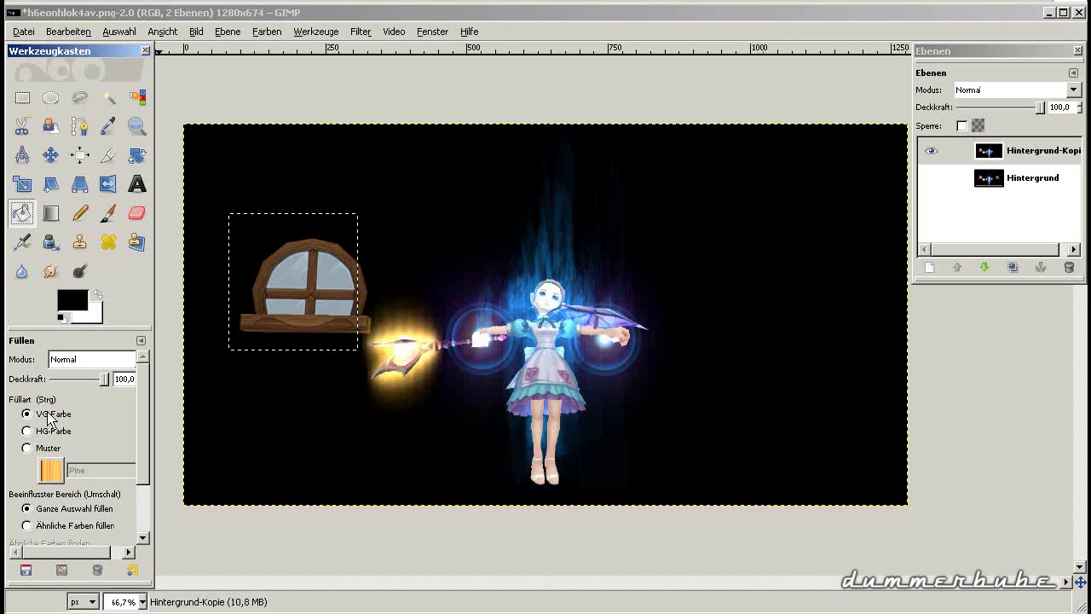
click(27, 509)
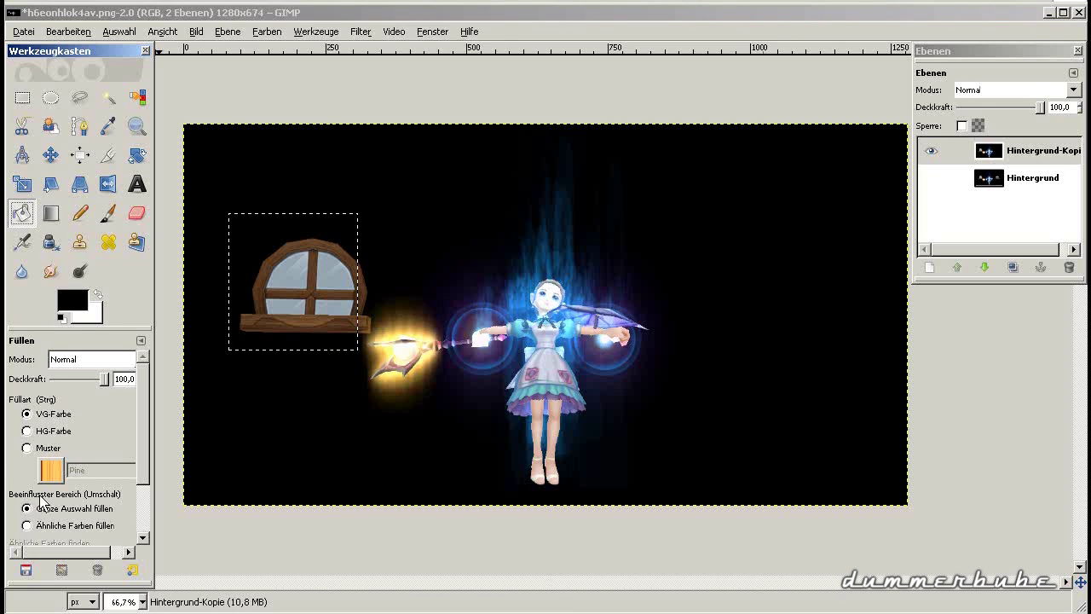
click(285, 296)
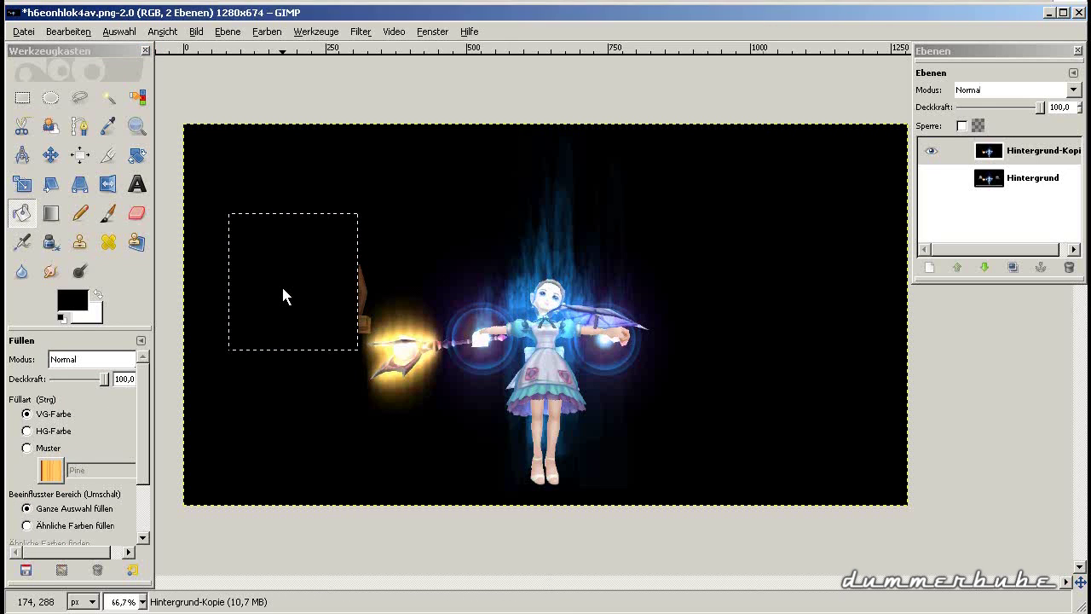
Step: Select the leftover window edge beside the staff and fill it black
click(22, 99)
drag(305, 232, 371, 315)
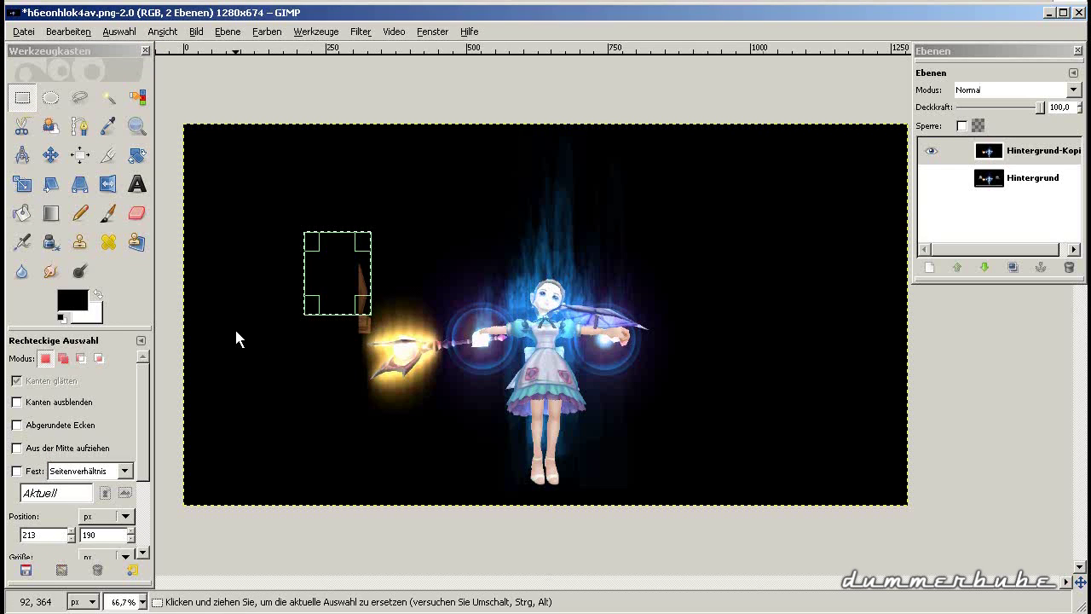
click(22, 214)
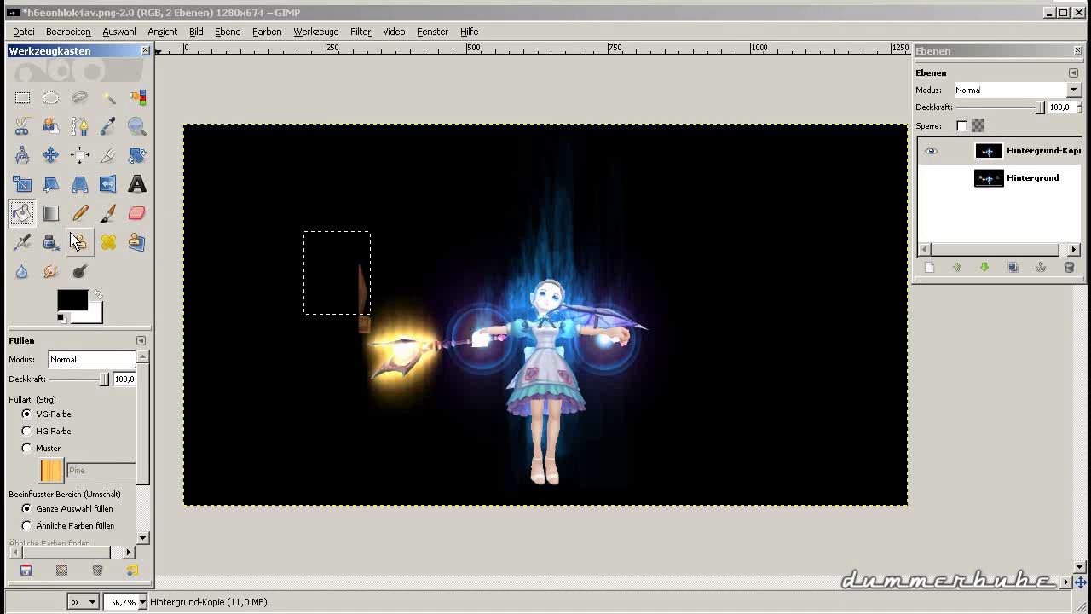
click(331, 279)
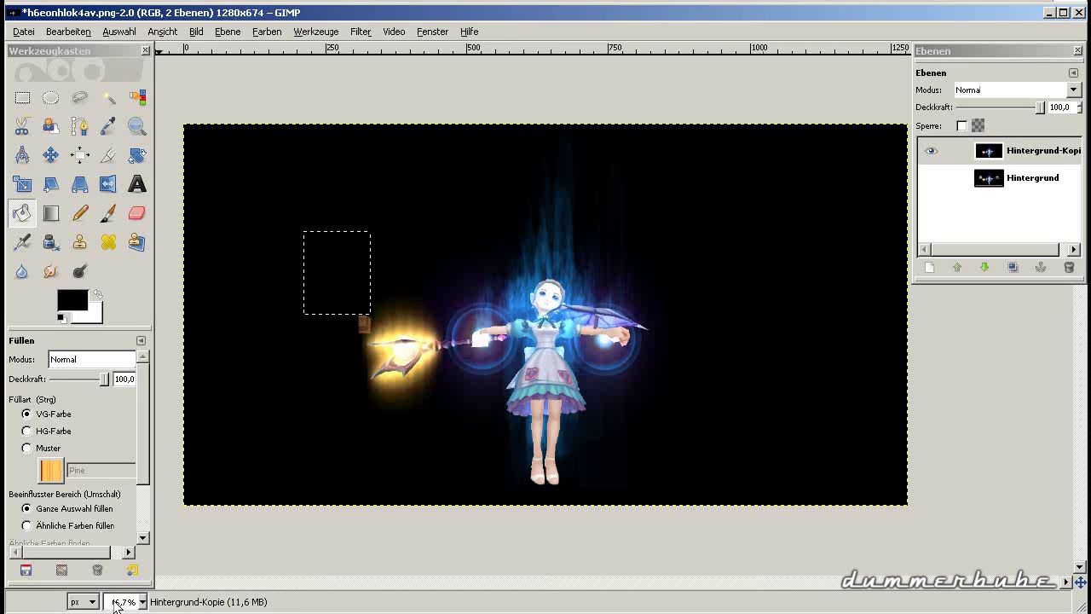
click(142, 602)
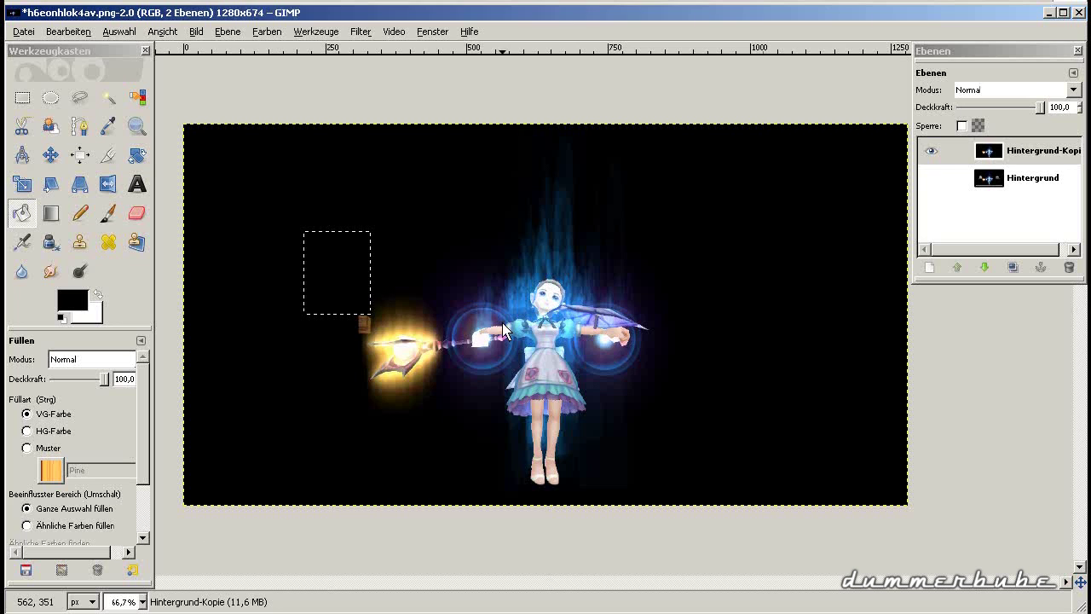
key(ctrl)
Step: Zoom in to 300% and pan to the leftover fragment beside the staff
scroll(537, 346, up, 1)
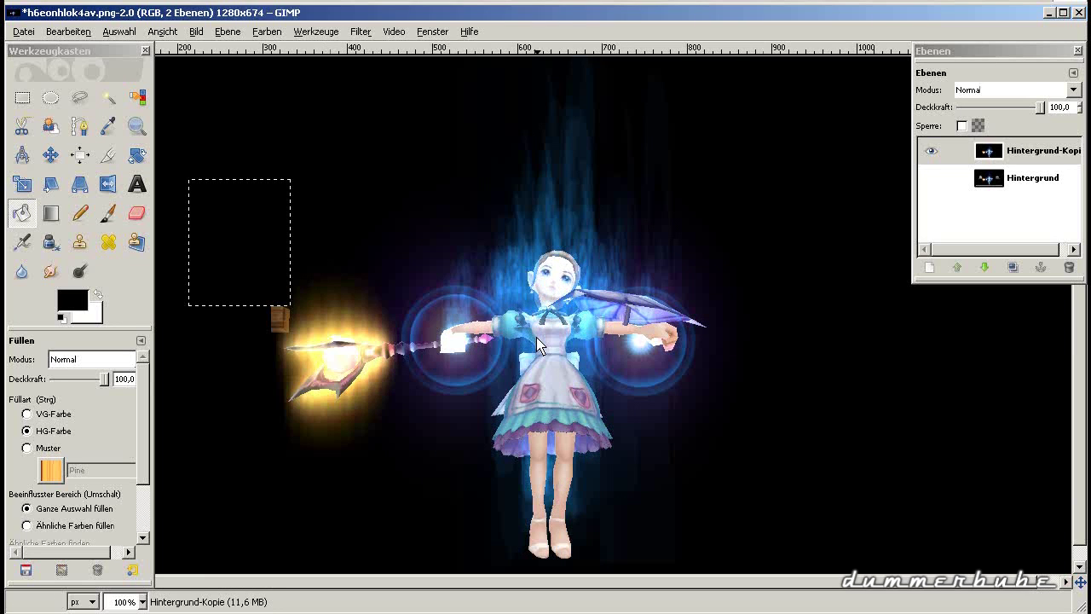
scroll(537, 346, up, 1)
scroll(537, 345, up, 1)
scroll(537, 345, up, 1)
scroll(537, 345, up, 1)
scroll(537, 346, down, 1)
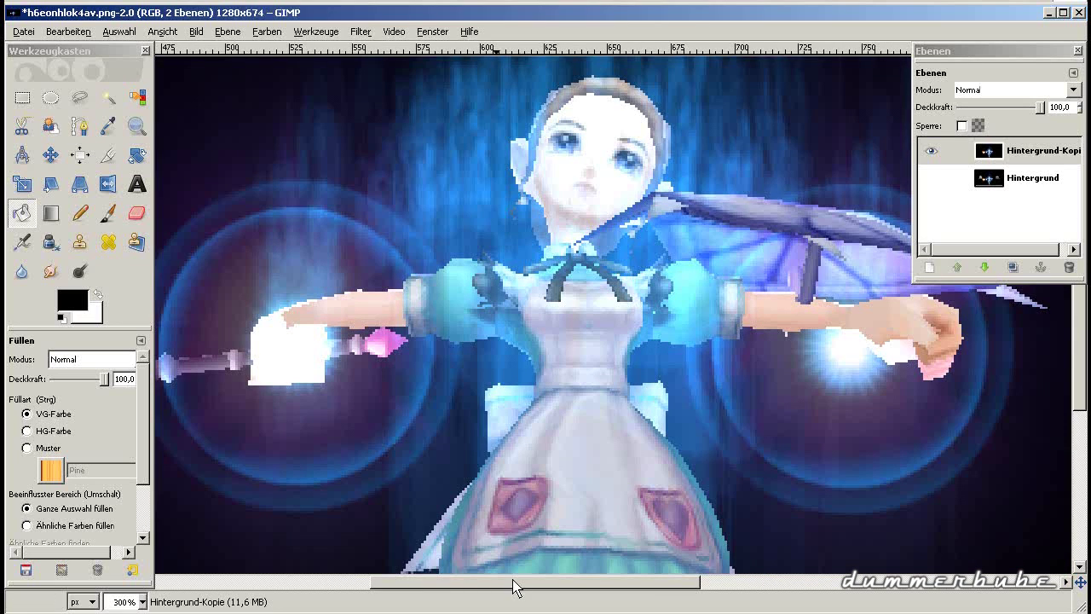
drag(514, 587, 269, 563)
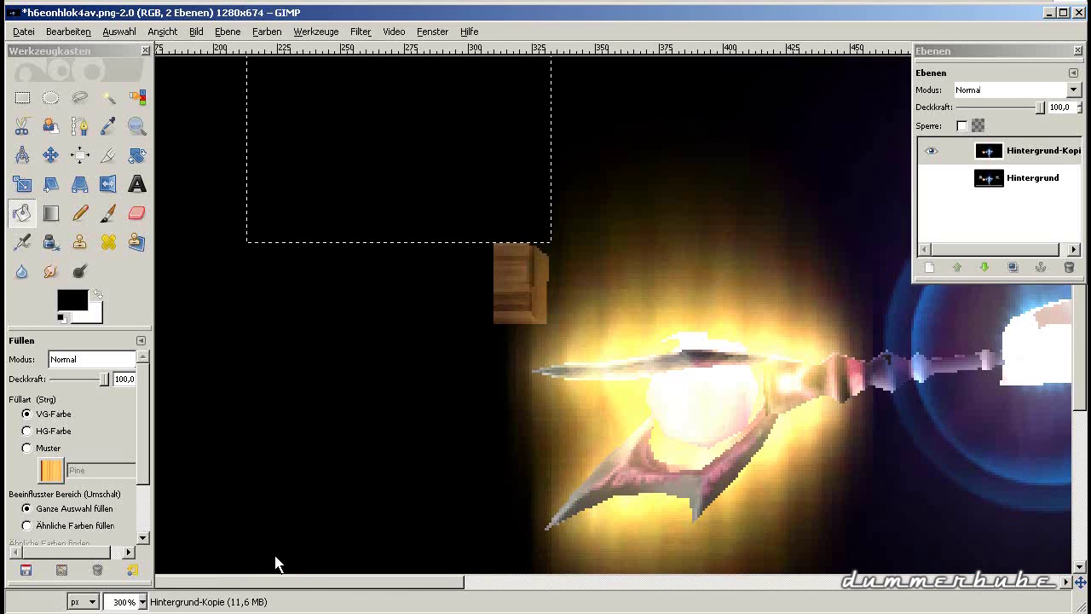
drag(269, 562, 250, 562)
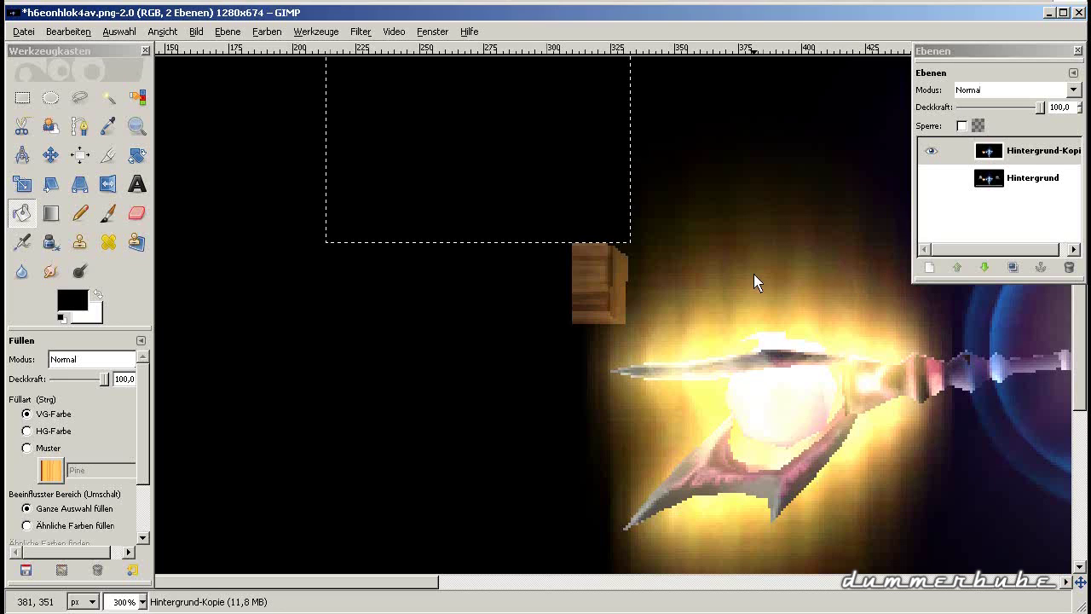
Step: Draw a tight rectangular selection around the small wooden fragment, trimming its edges
click(22, 242)
click(23, 98)
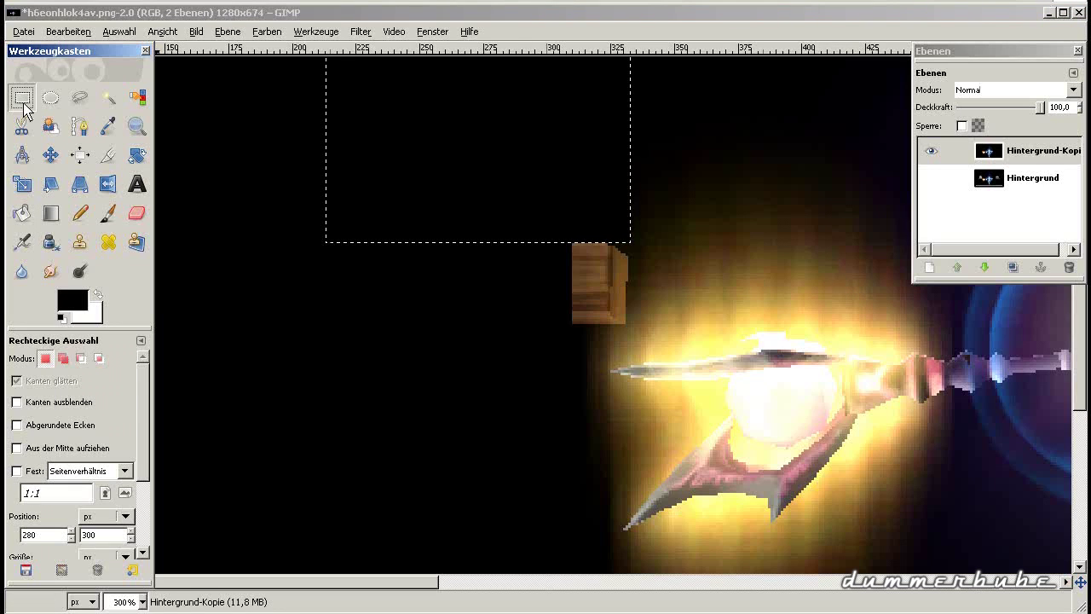
drag(635, 333, 526, 208)
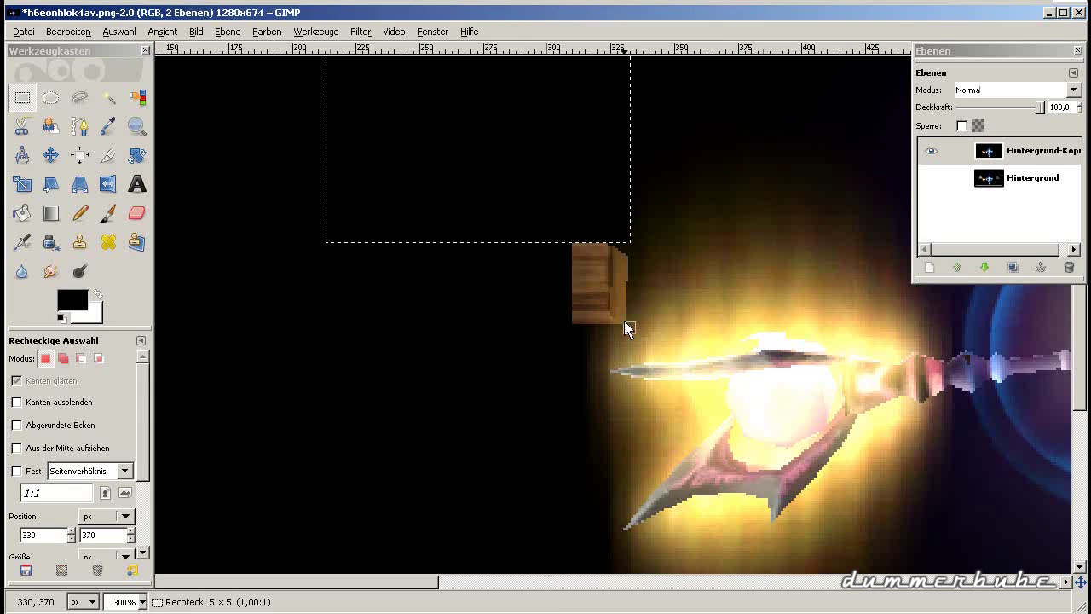
drag(617, 276, 610, 278)
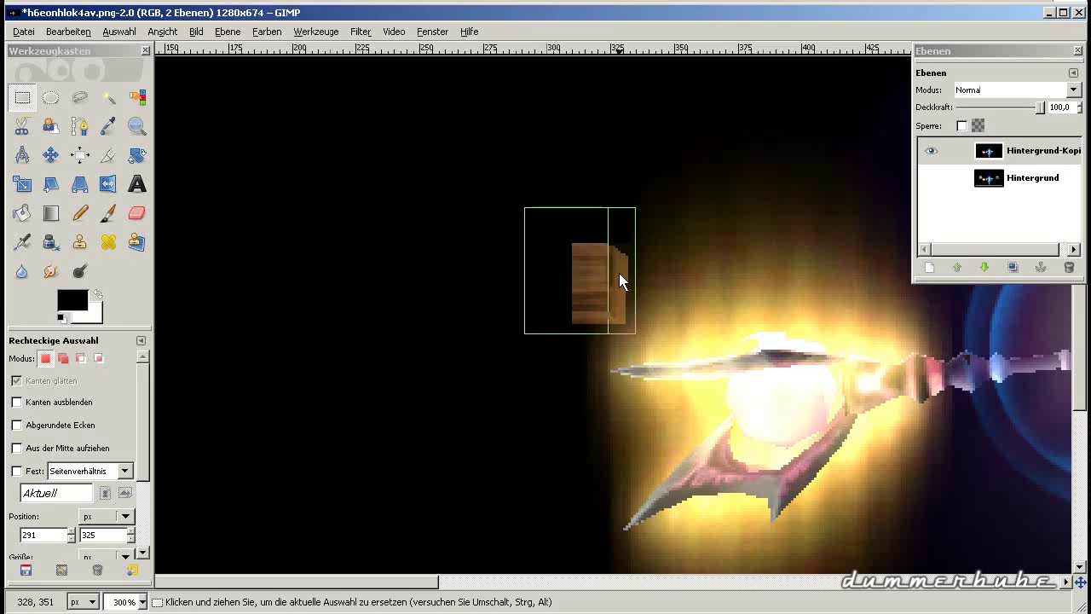
drag(573, 332, 573, 314)
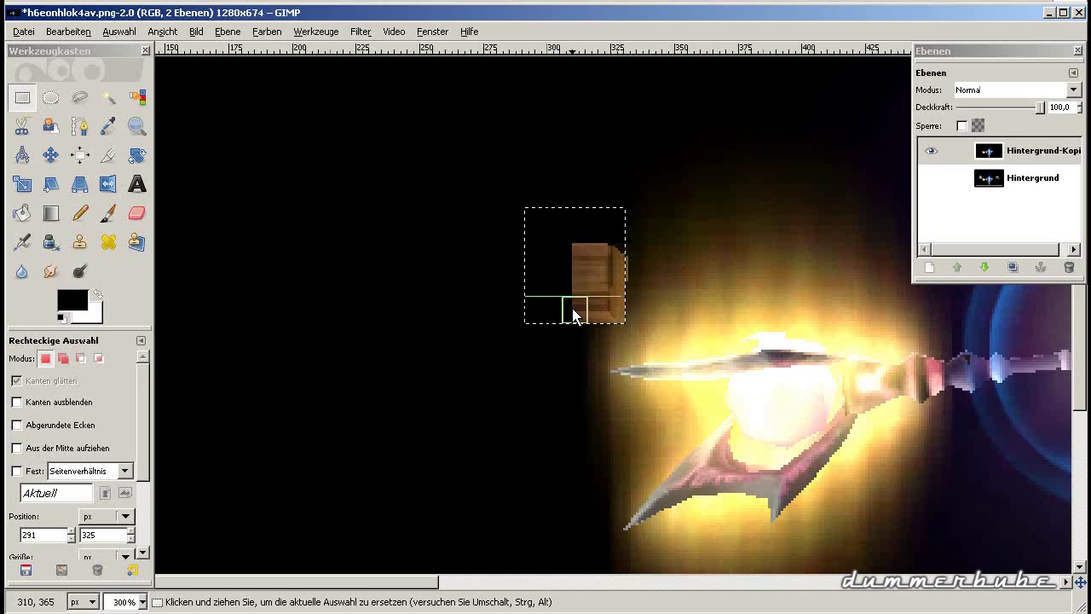
Step: Airbrush black over the wooden block using the Circle (17) brush at scale 4,12
click(22, 242)
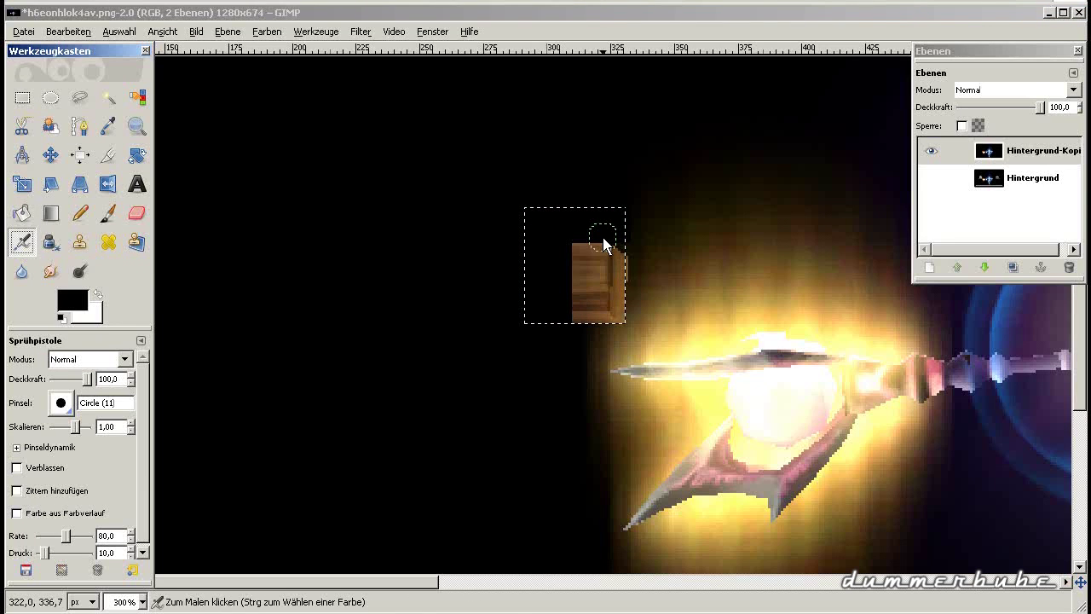
drag(575, 293, 589, 287)
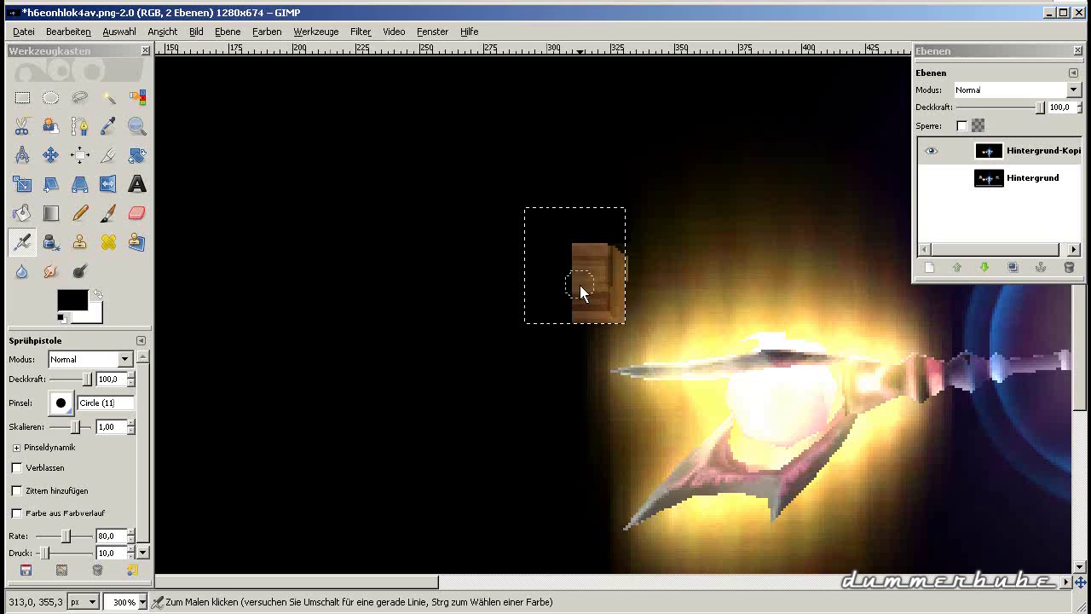
click(66, 409)
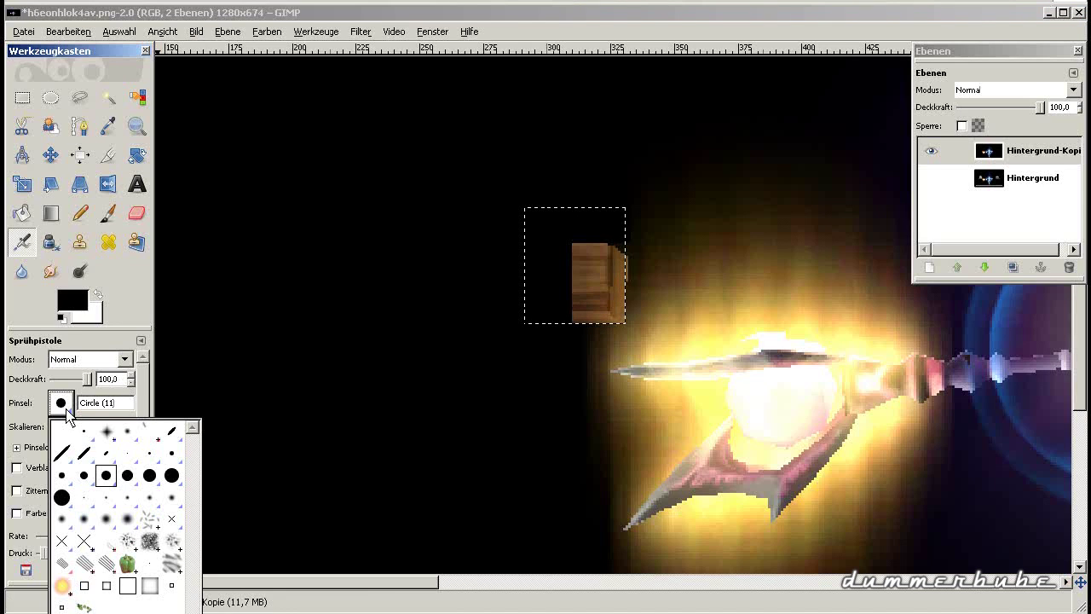
click(171, 475)
drag(77, 426, 84, 426)
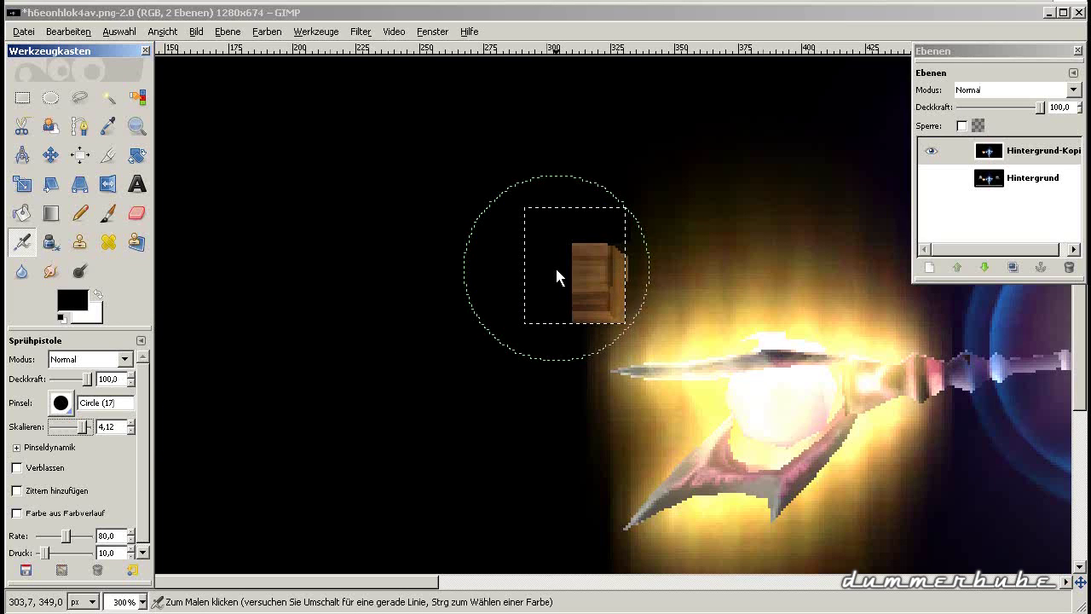
Step: Spray the brown box inside the selection black, toggling the selection outline
key(ctrl+shift+a)
key(ctrl+y)
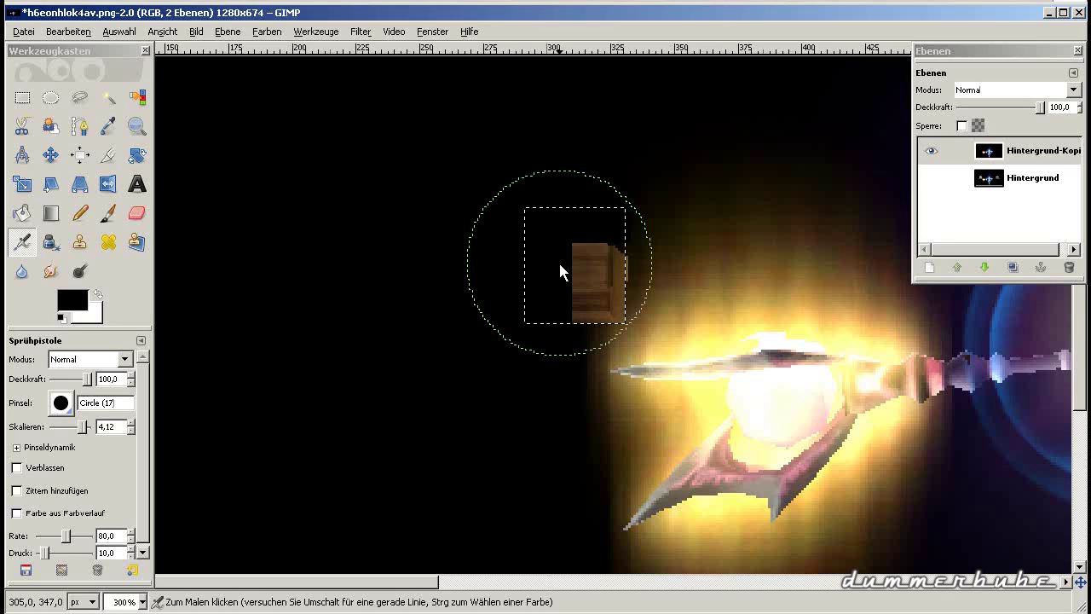
key(ctrl+y)
key(ctrl+y)
mouse_move(550, 268)
mouse_down()
mouse_move(537, 246)
mouse_move(511, 263)
mouse_move(524, 291)
mouse_move(526, 240)
mouse_move(561, 214)
mouse_move(563, 225)
mouse_up()
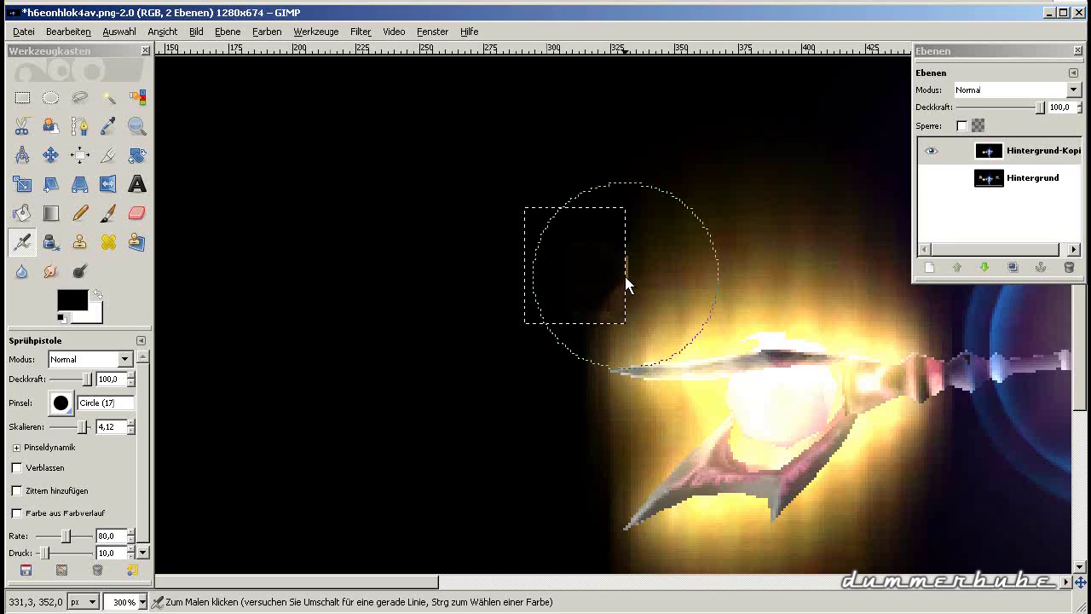
click(118, 32)
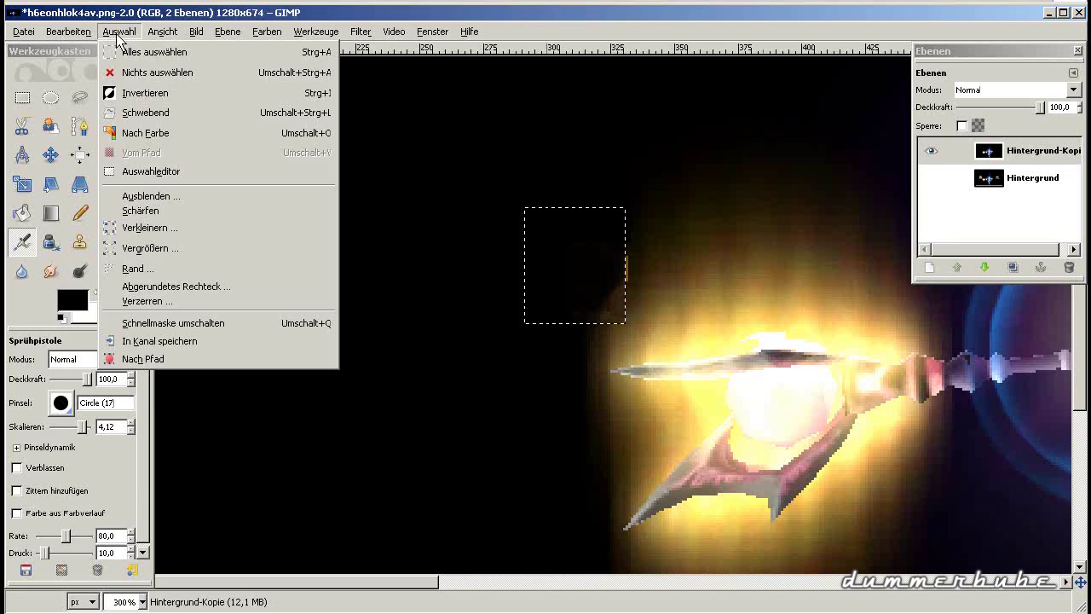
Step: Clear the selection, airbrush the leftover glow edge black, and zoom back out
click(139, 74)
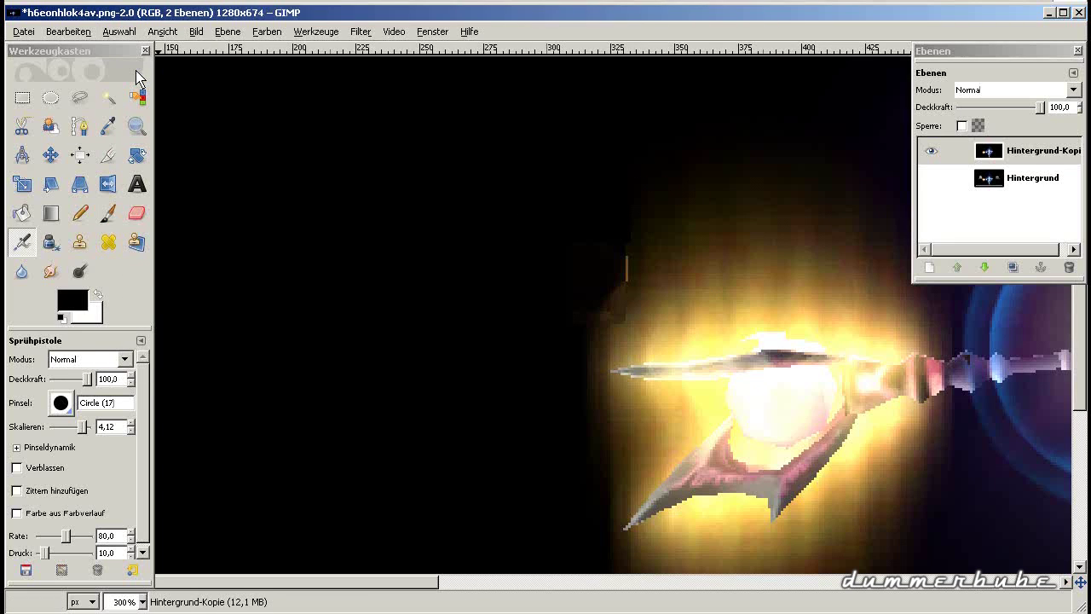
drag(550, 238, 549, 250)
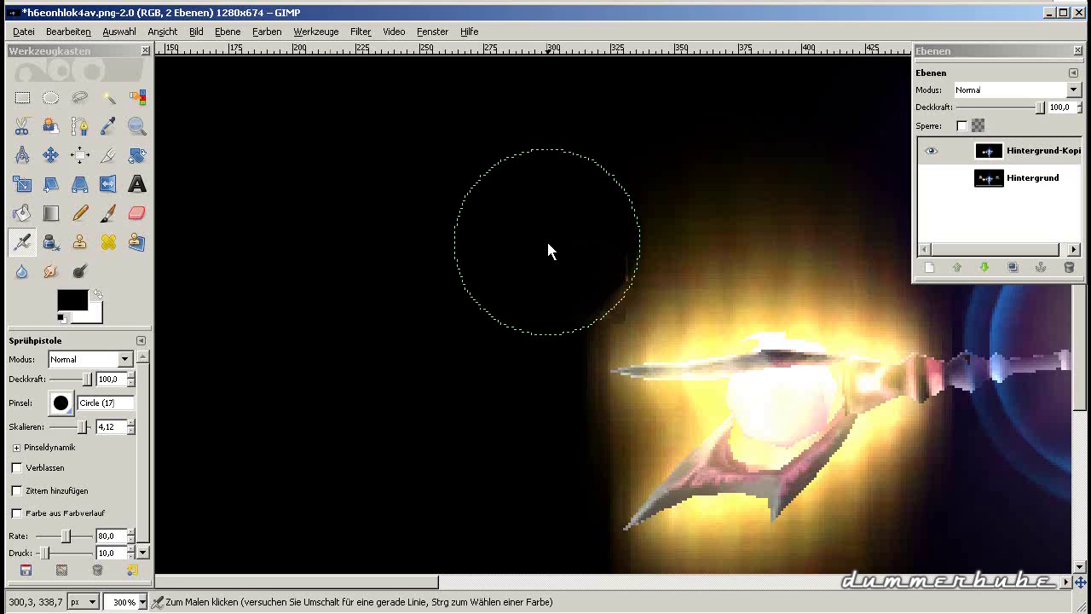
drag(546, 241, 526, 210)
scroll(546, 307, right, 1)
scroll(546, 307, up, 1)
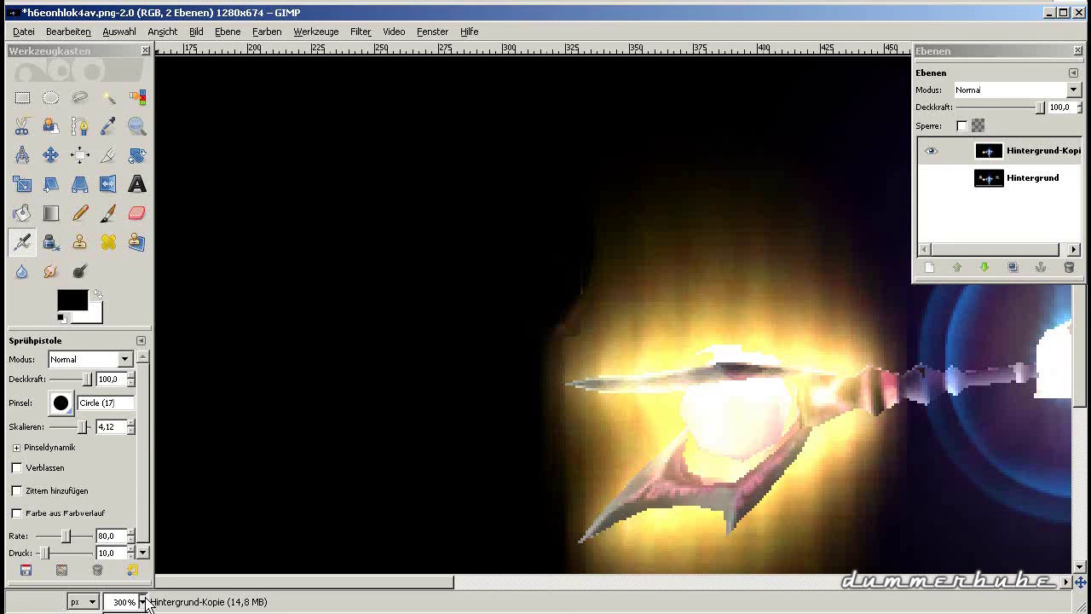
scroll(126, 602, down, 2)
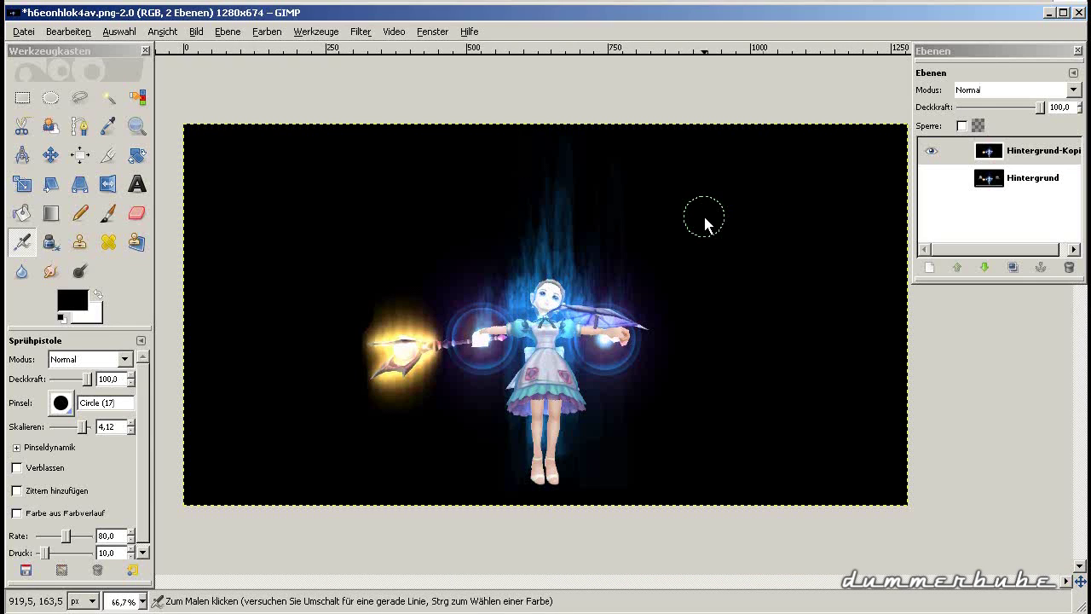
Step: Apply Farbe zu Transparenz with black sampled from the image as the Von colour
click(266, 32)
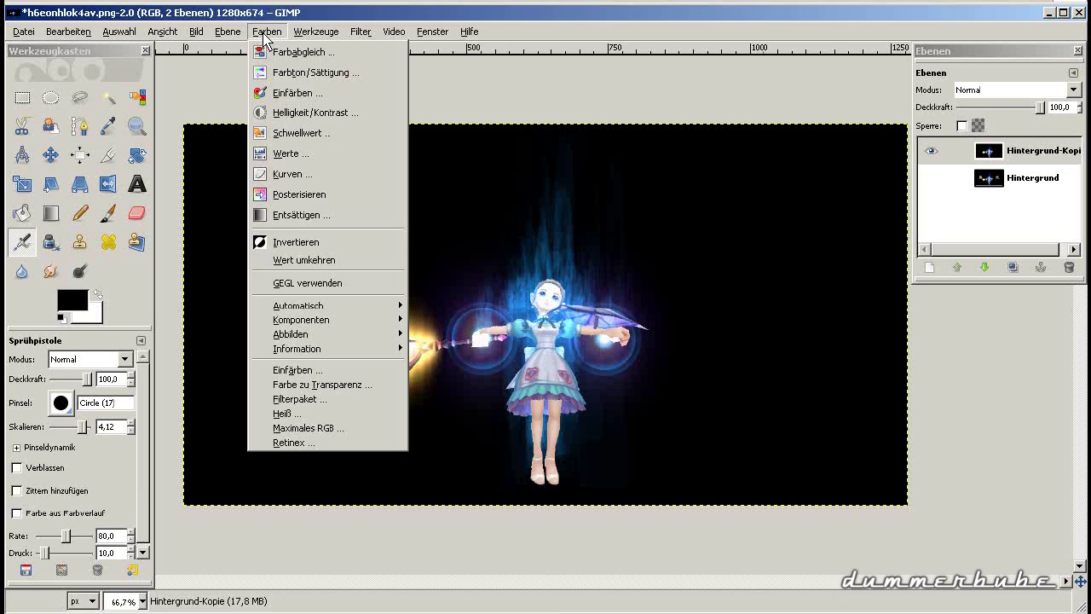
click(311, 386)
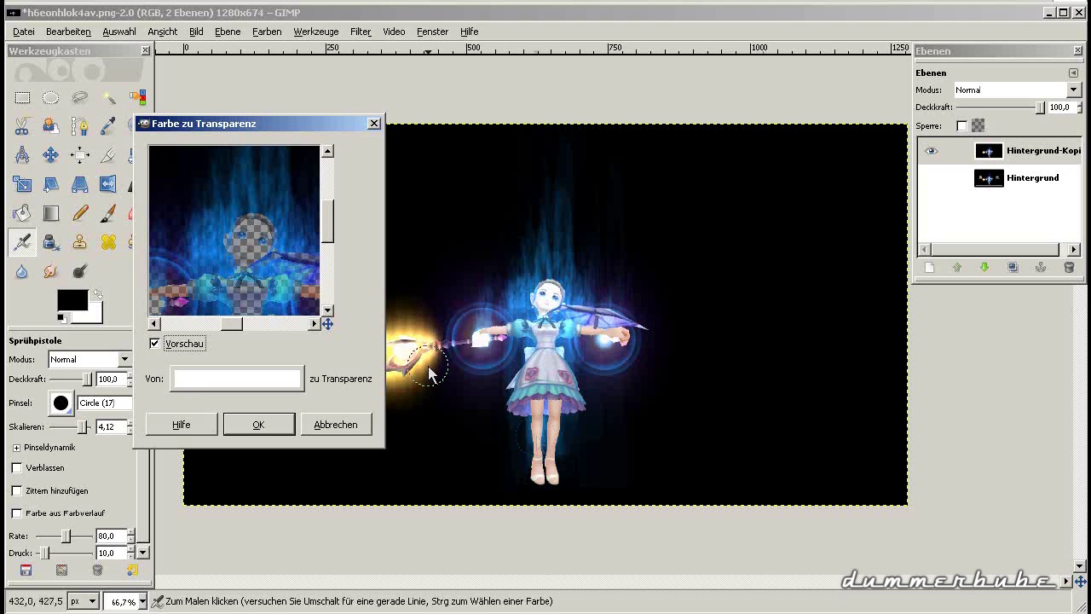
drag(240, 334, 225, 327)
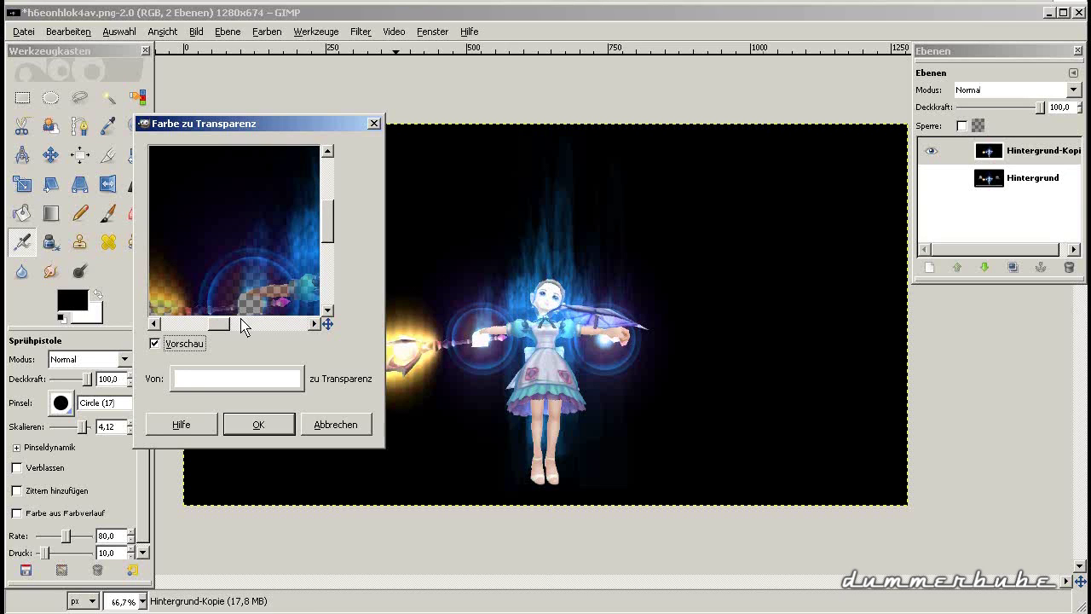
click(230, 384)
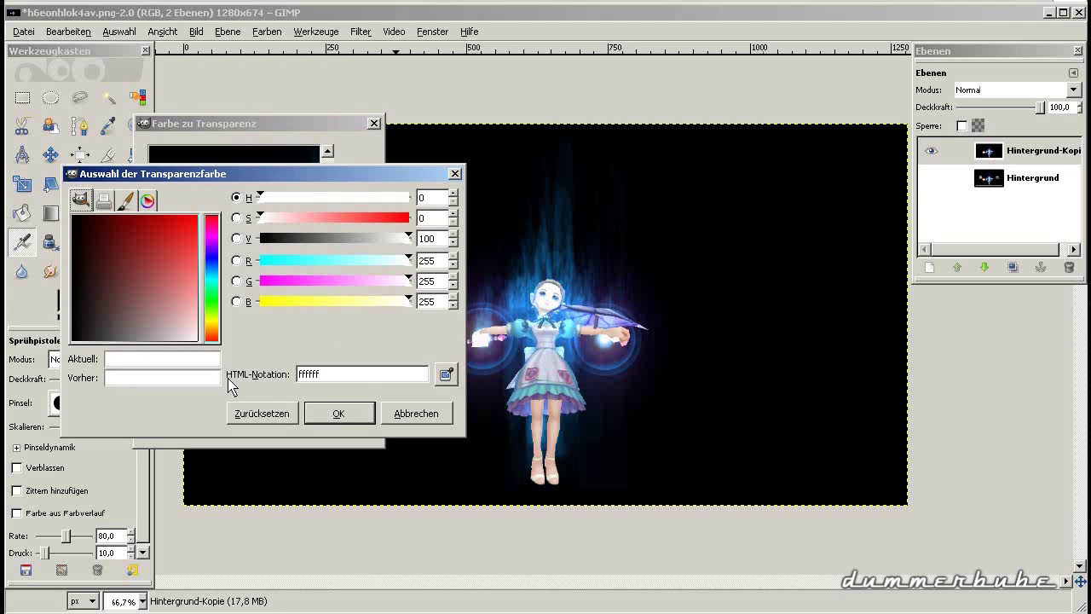
click(447, 375)
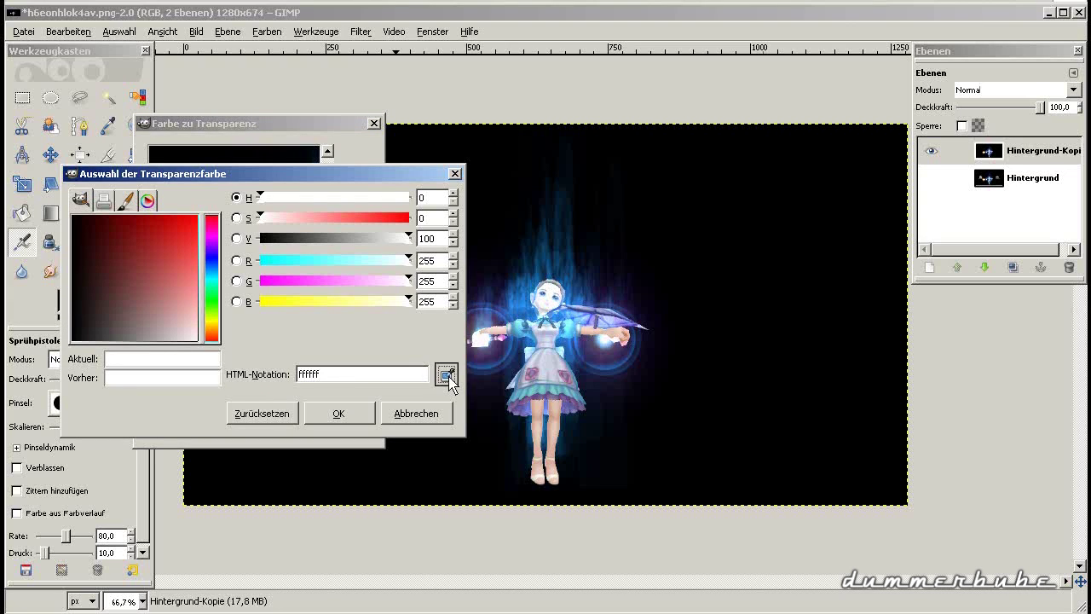
click(767, 227)
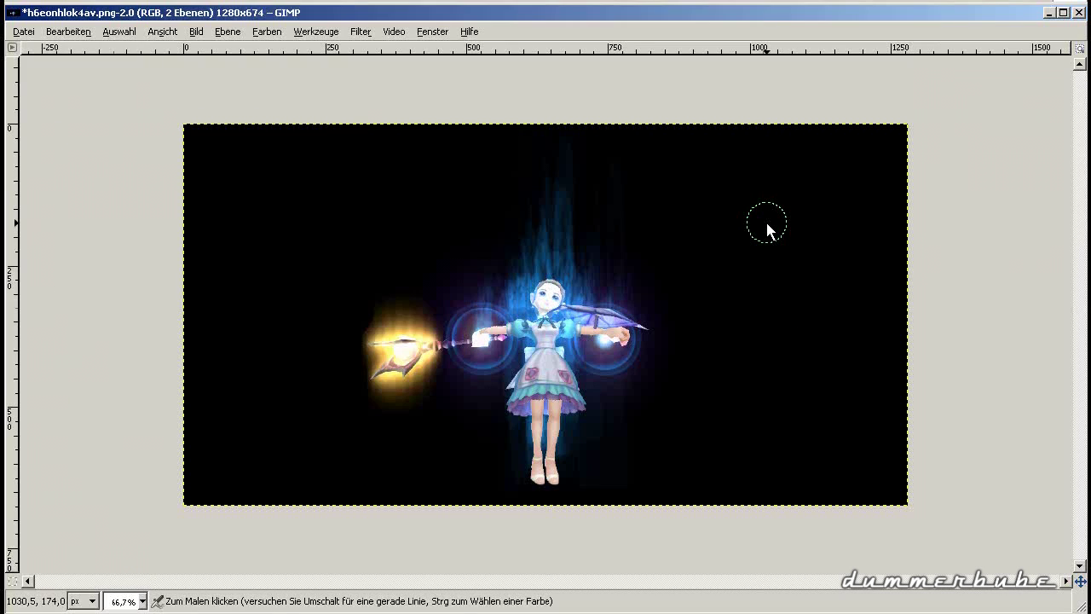
key(alt+Tab)
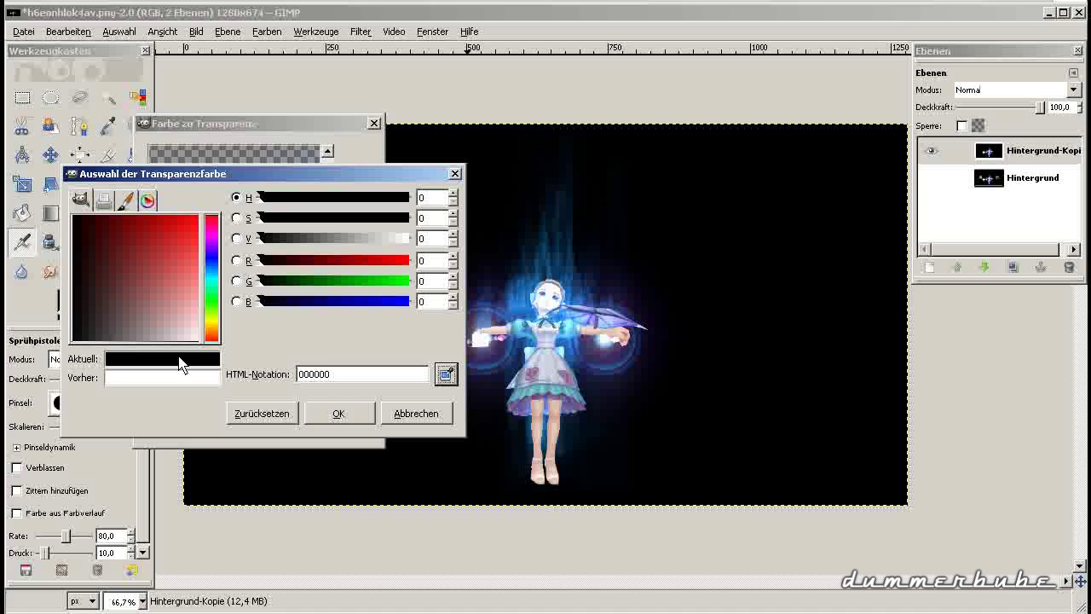
click(321, 408)
drag(218, 326, 228, 325)
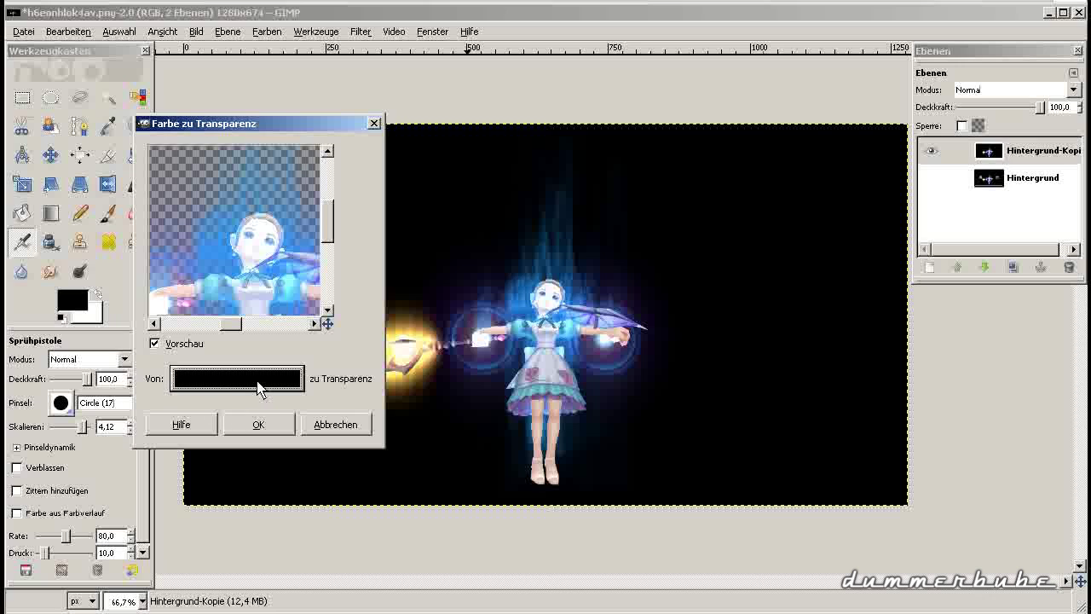
click(260, 427)
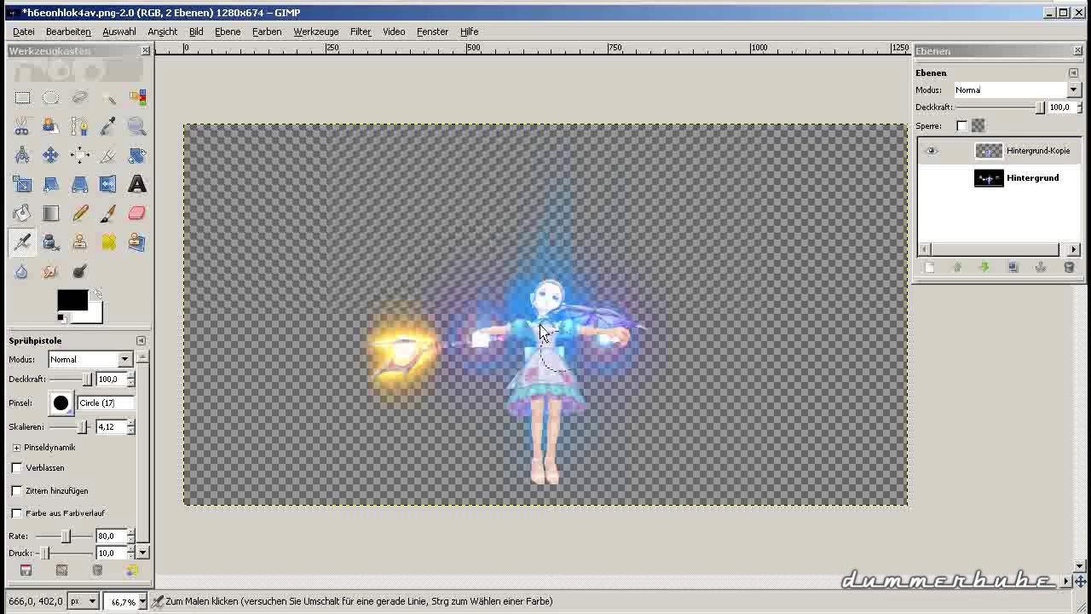
Step: Duplicate Hintergrund-Kopie as Hintergrund-Kopie#1 and hide the Hintergrund-Kopie layer
right_click(1009, 152)
click(936, 218)
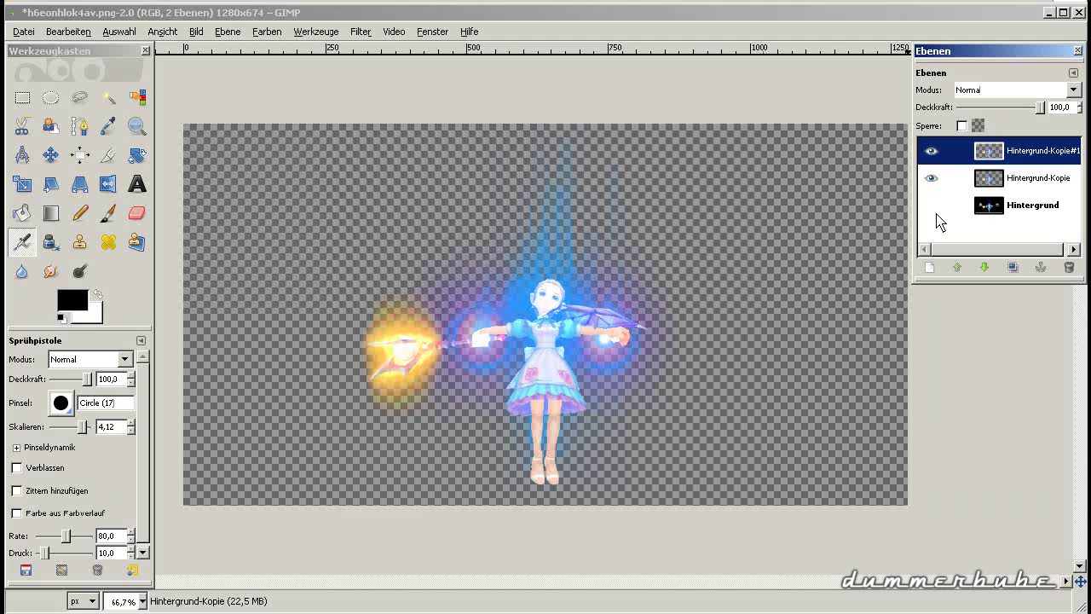
click(931, 178)
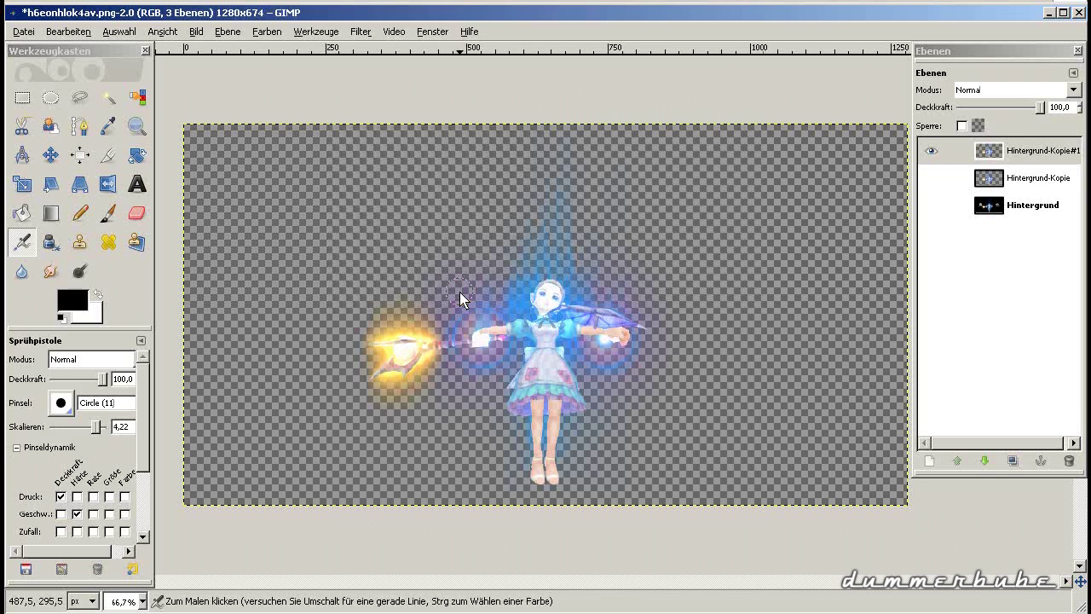
click(267, 32)
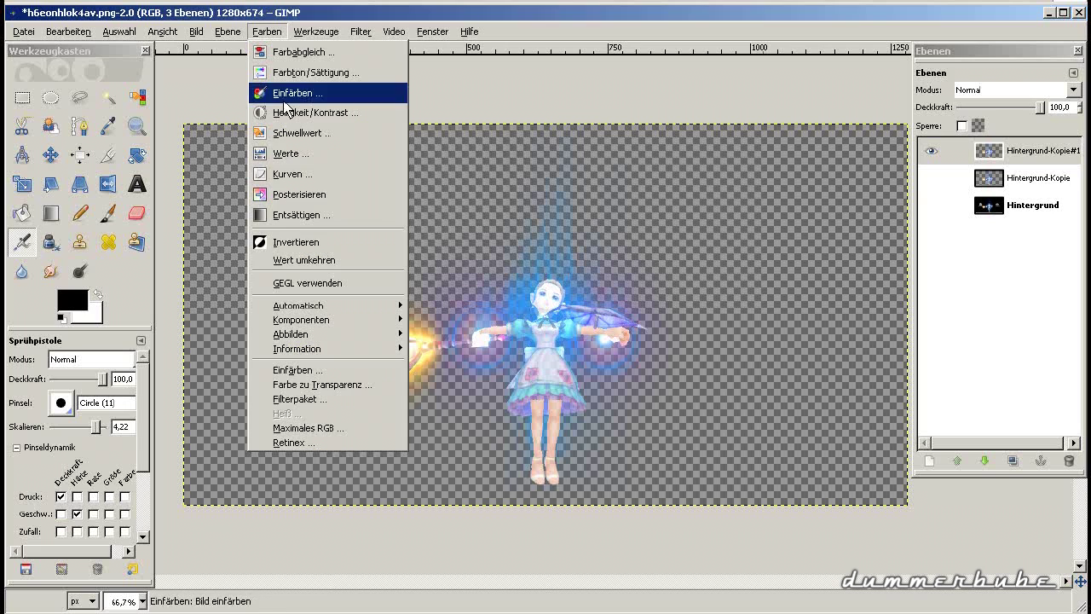
Step: Colourise Hintergrund-Kopie#1 with the custom colour 000000 (black) via Einfärben
click(322, 368)
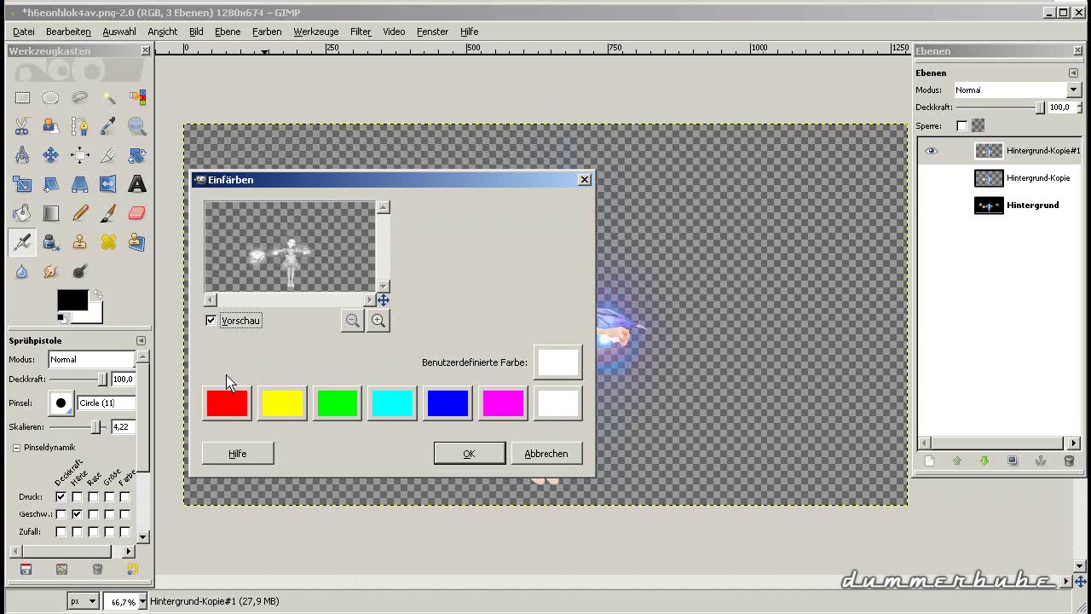
click(227, 404)
click(334, 411)
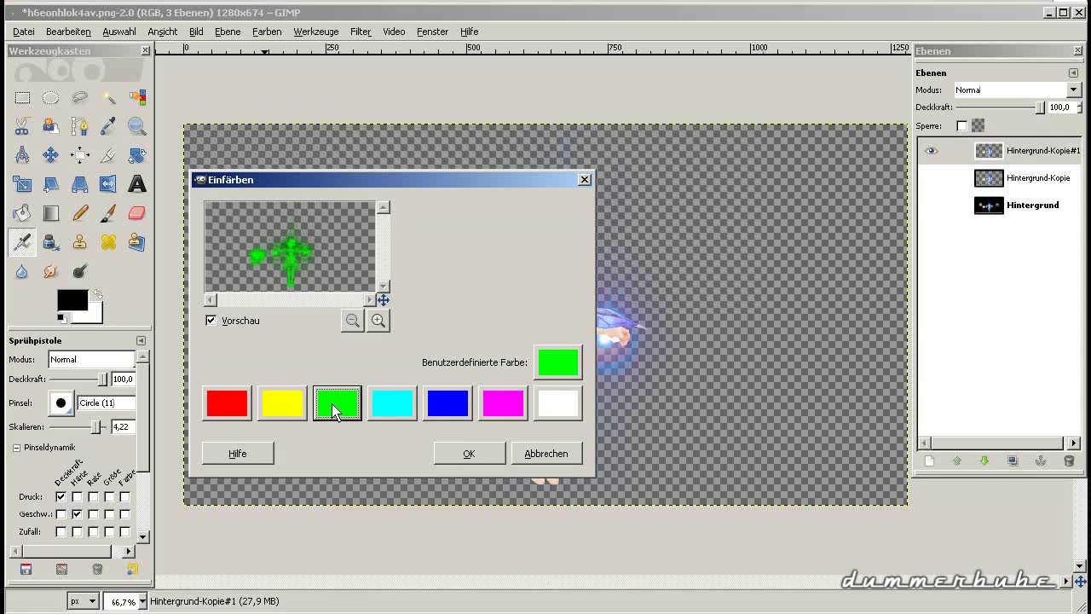
click(443, 407)
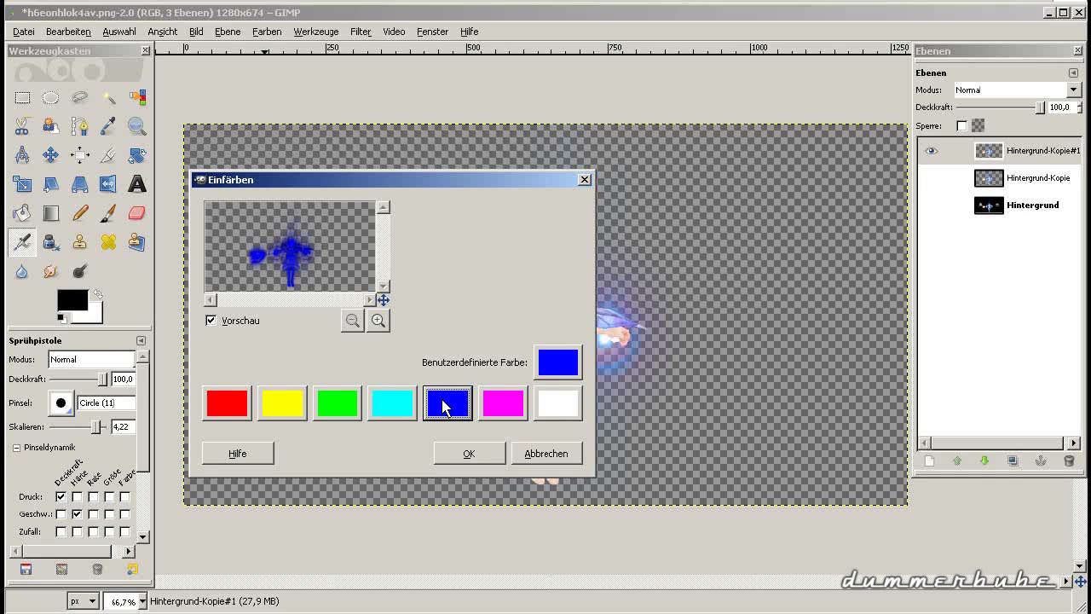
click(554, 362)
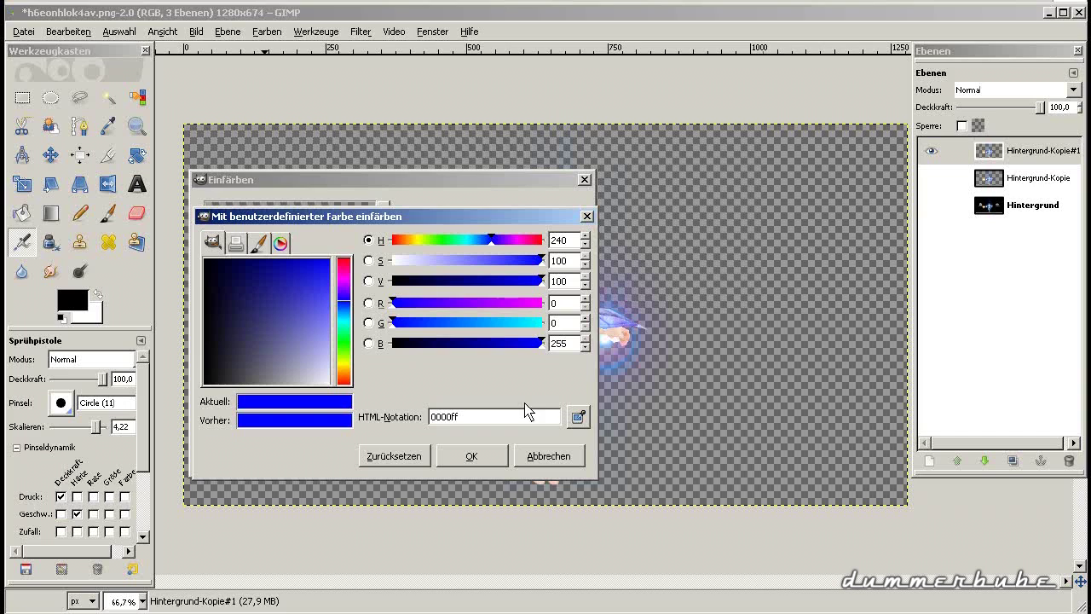
click(76, 305)
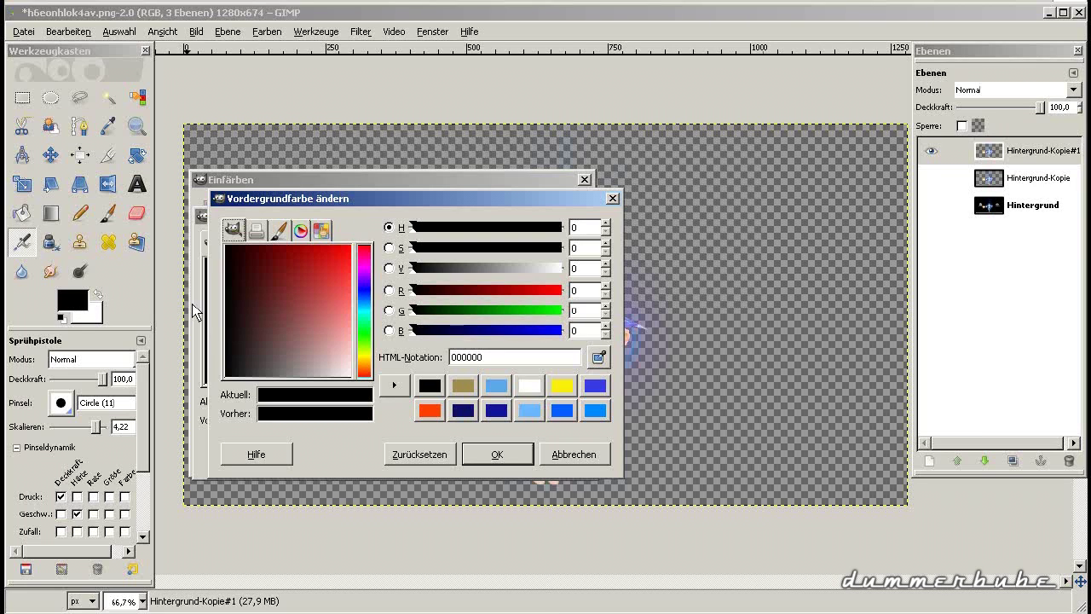
click(613, 198)
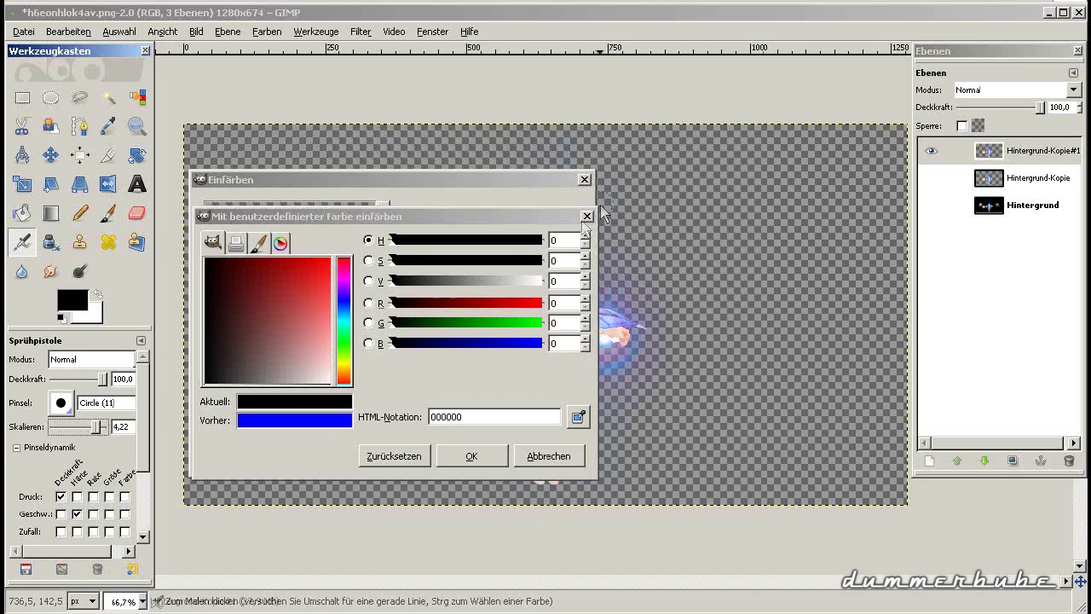
click(452, 461)
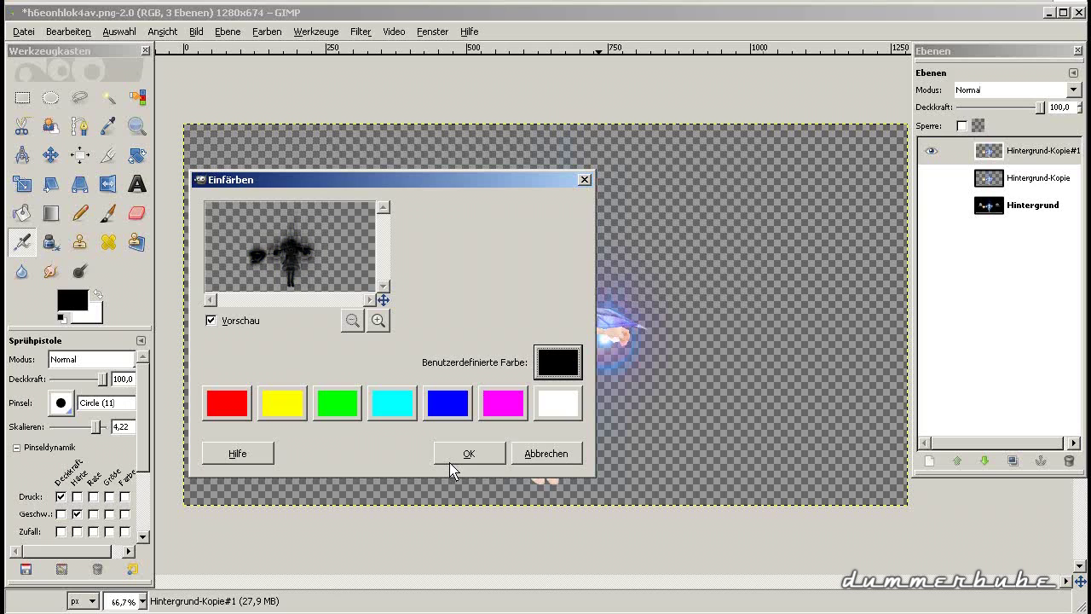
click(461, 453)
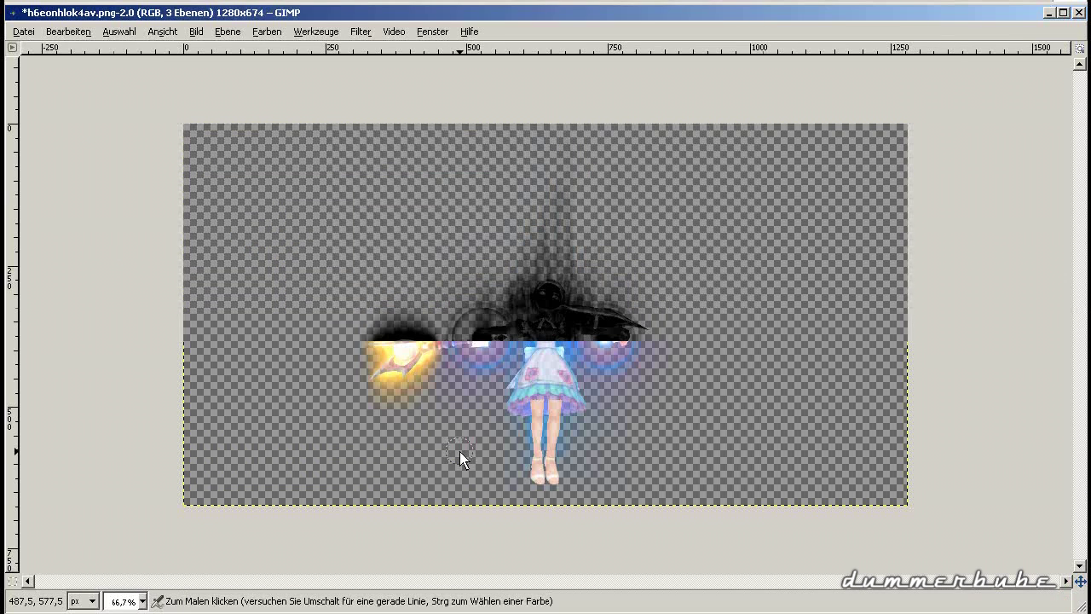
Step: Duplicate the top Hintergrund-Kopie layer twice
key(Tab)
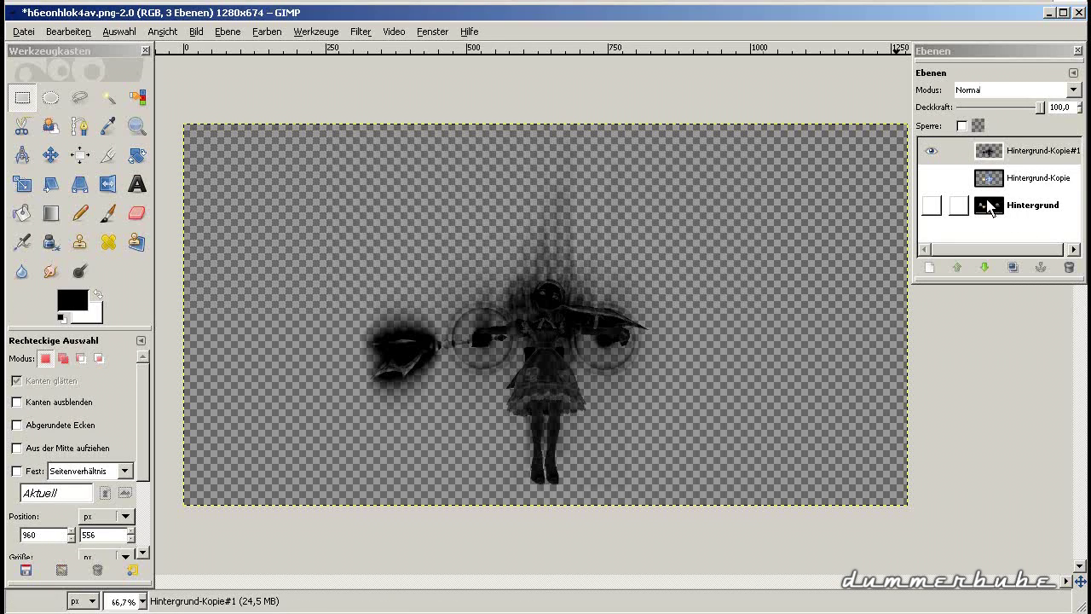
right_click(1018, 178)
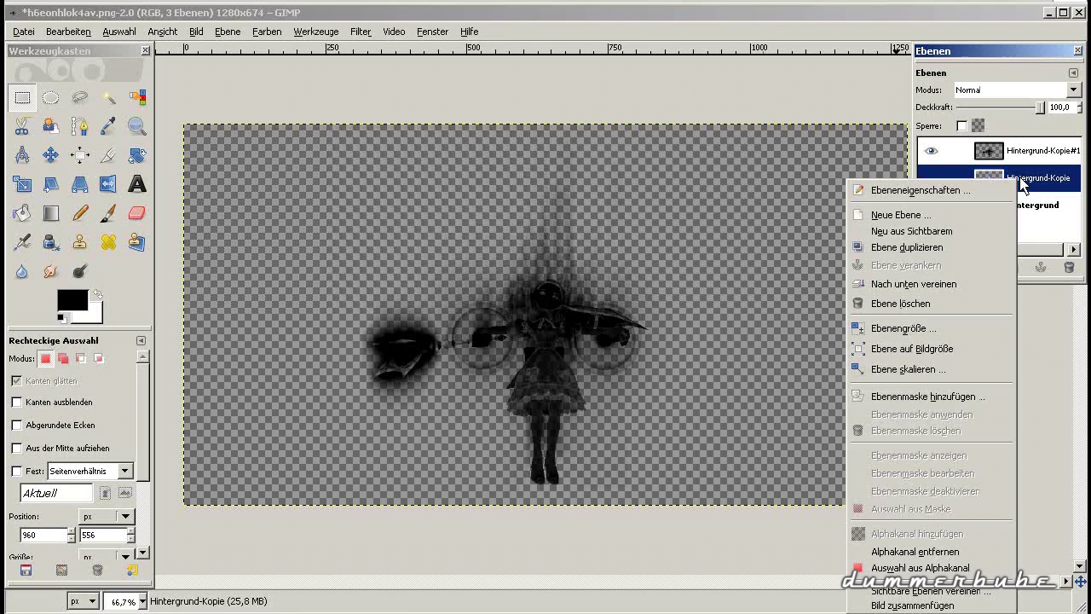
click(969, 246)
right_click(1013, 158)
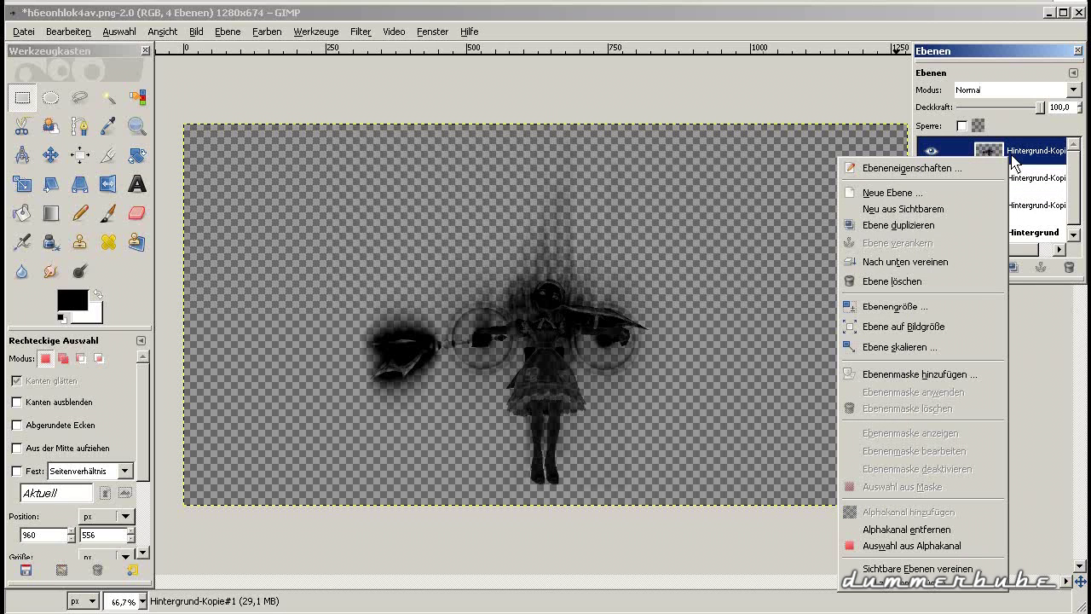
click(966, 225)
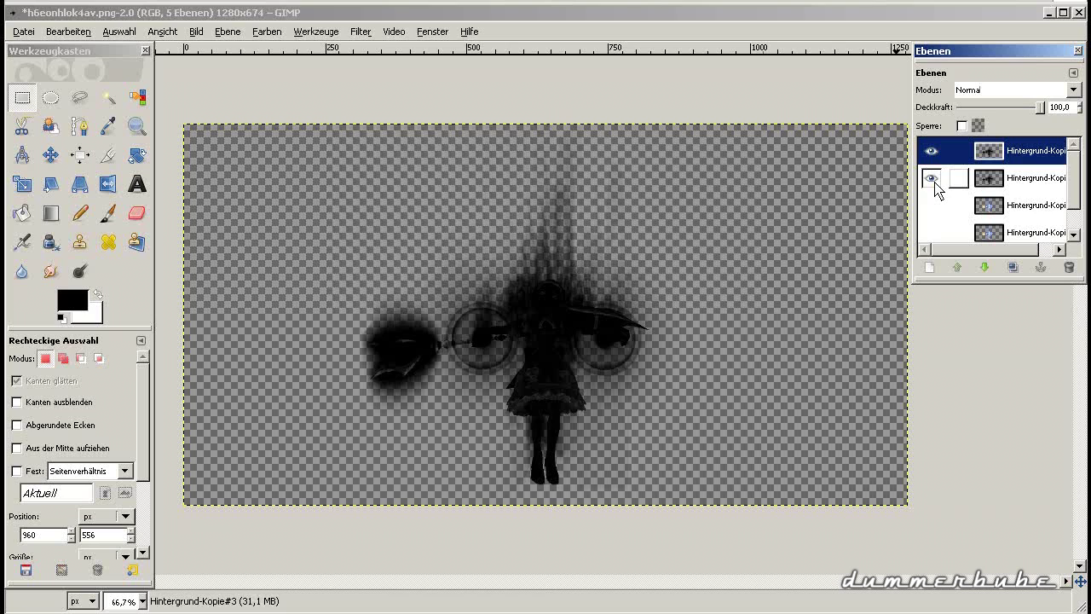
Step: Reorder the copy layers, moving one to the top, and merge the top layer down
click(932, 180)
drag(1019, 187, 1012, 215)
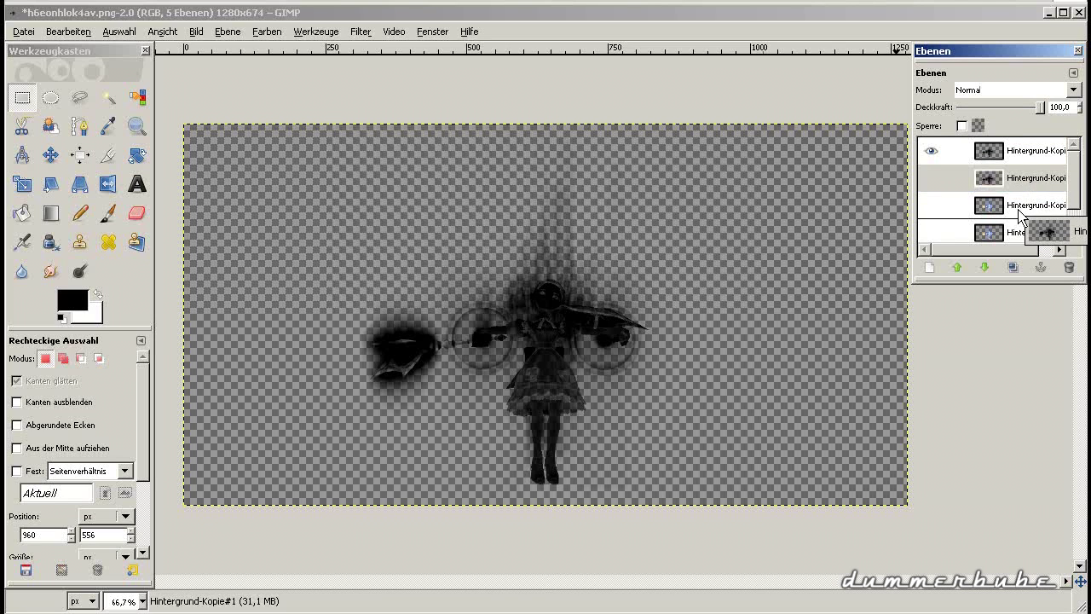
click(933, 179)
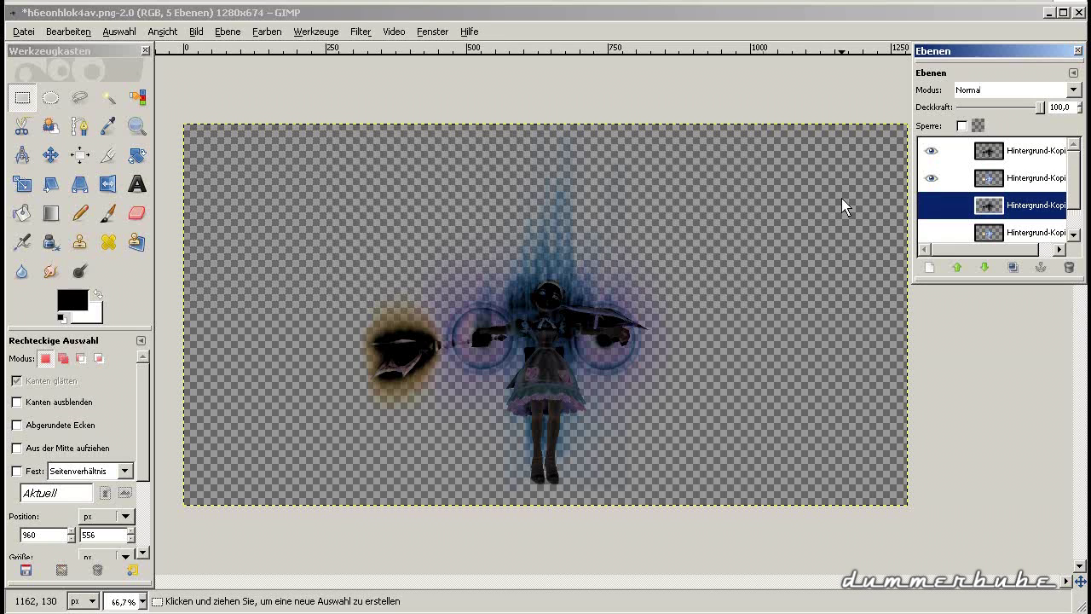
drag(1026, 186, 1026, 150)
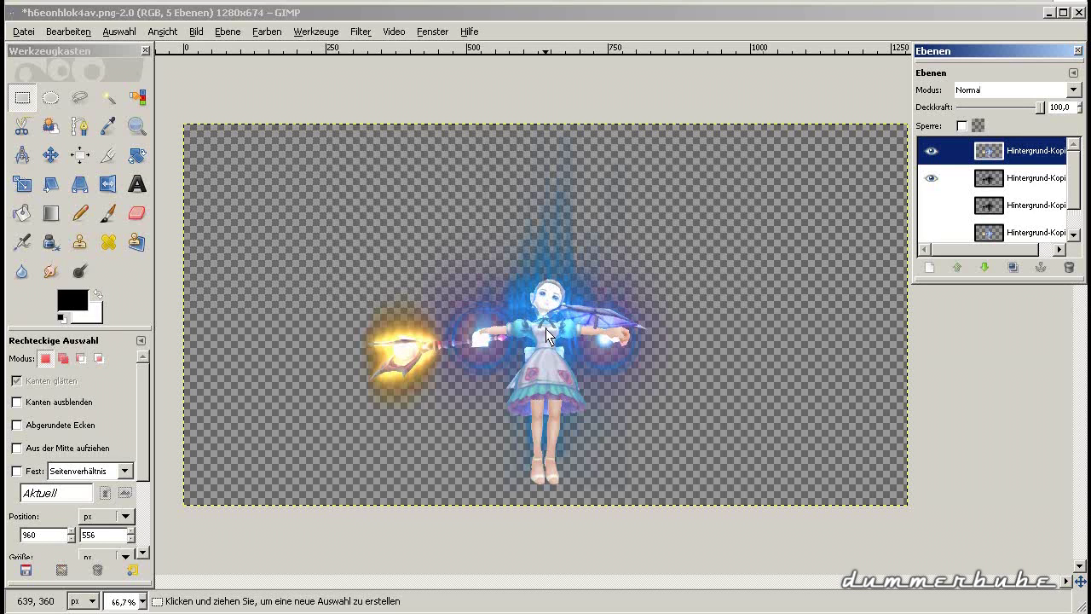
right_click(1023, 159)
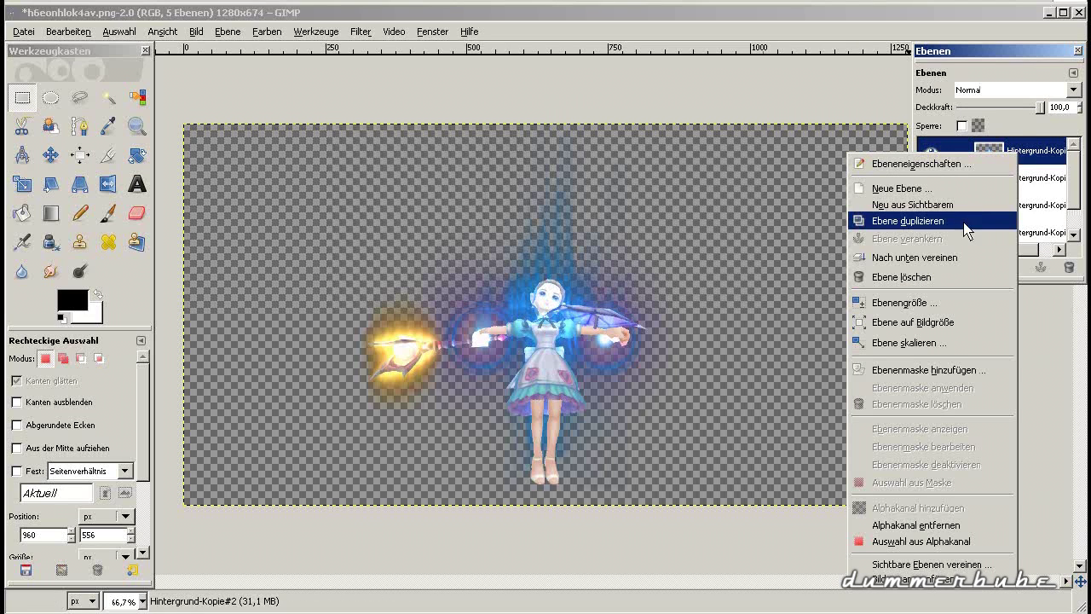
click(948, 260)
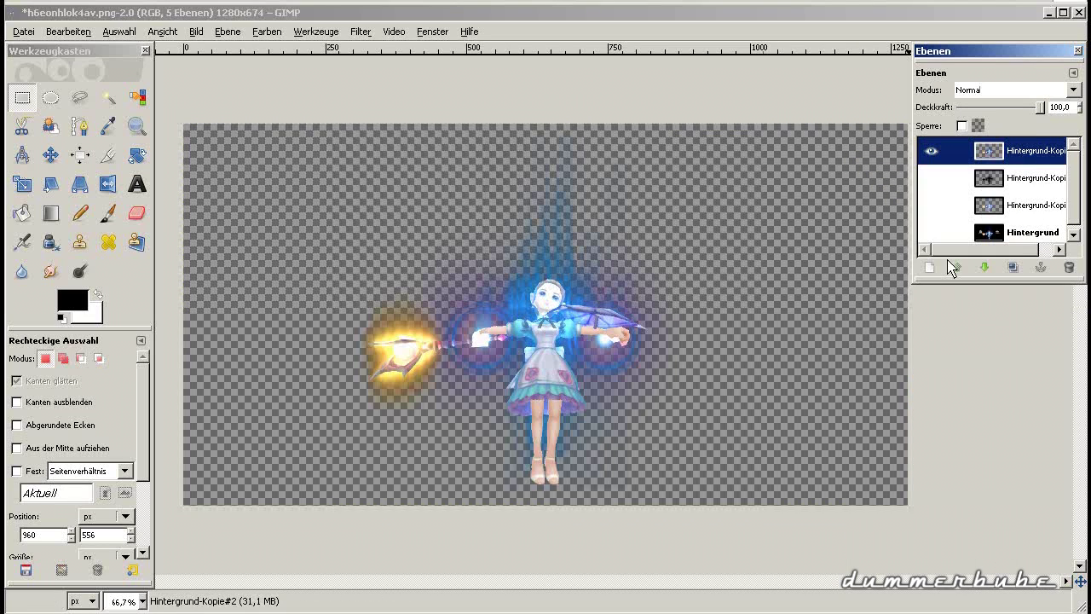
click(545, 339)
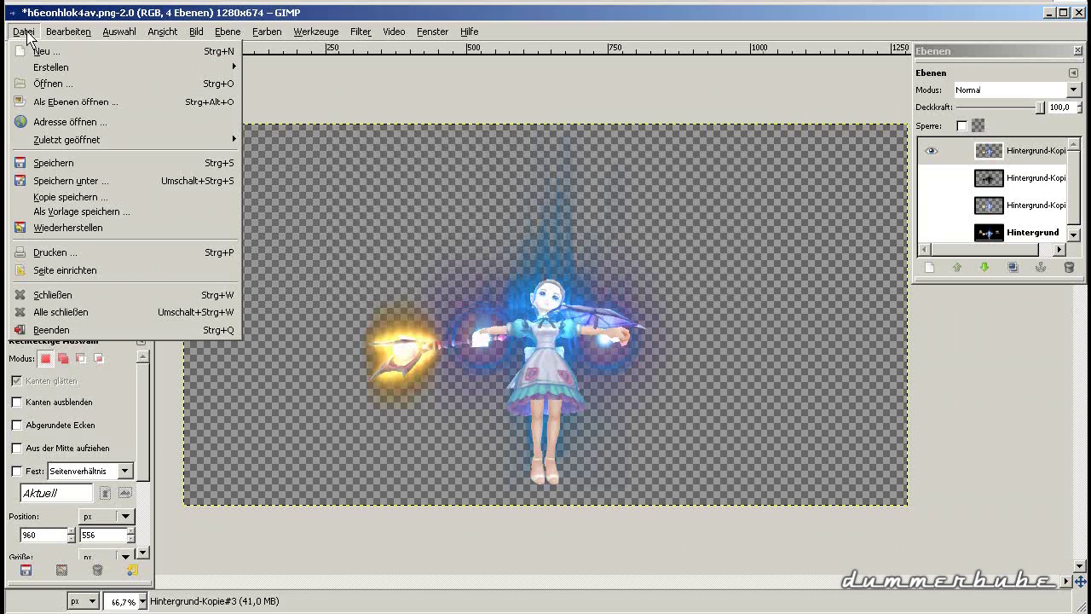
Step: Save as GIMP-XCF-Bild named 'h6eonhlok4av - fertig.xcf' in the Gimp Anfrage 1 folder
click(70, 181)
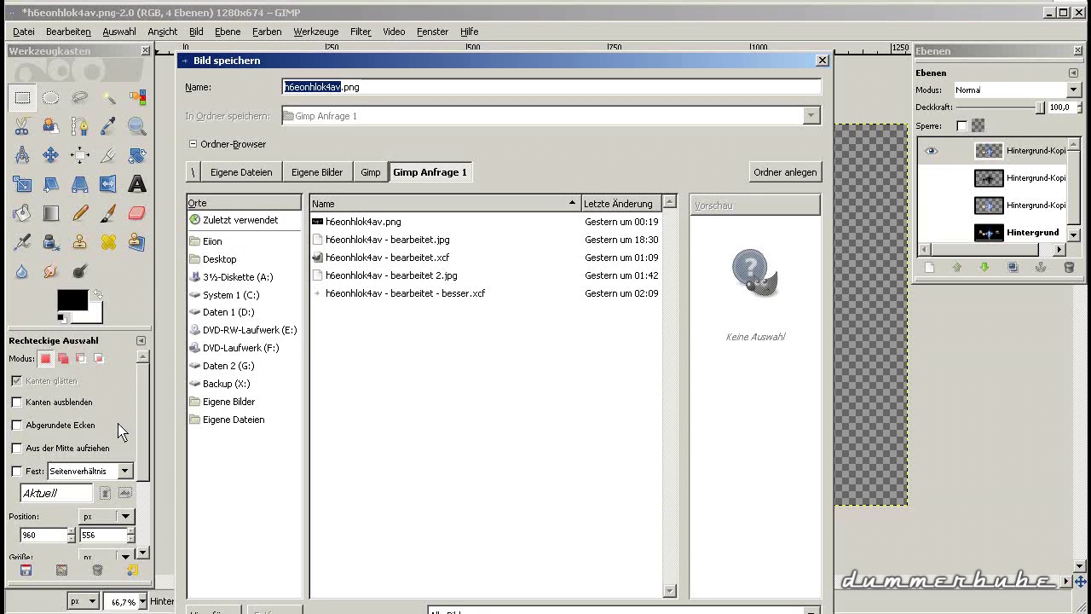
click(798, 530)
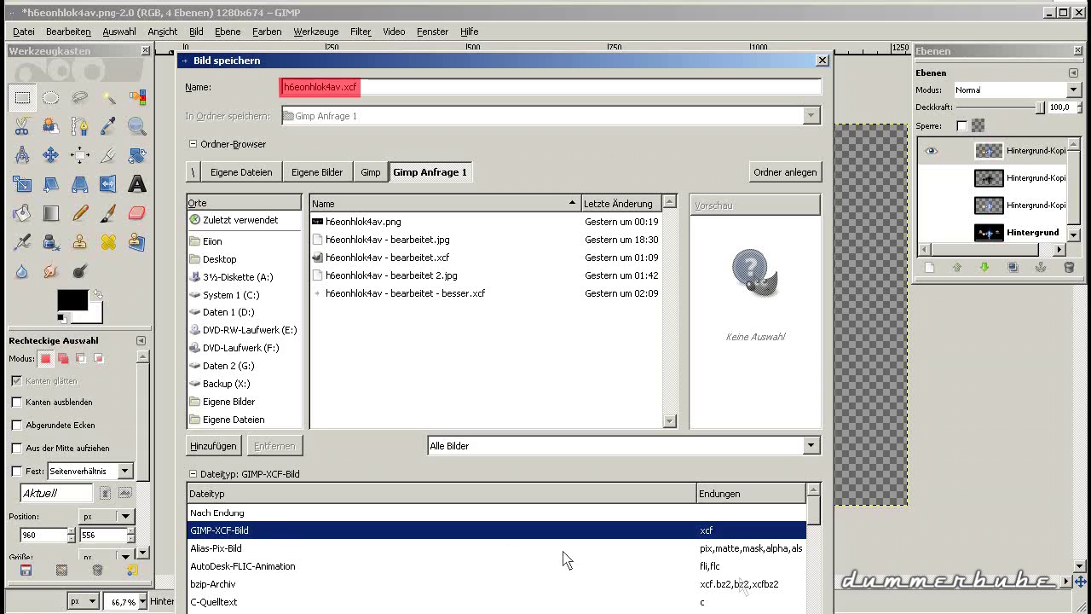
drag(572, 69, 592, 501)
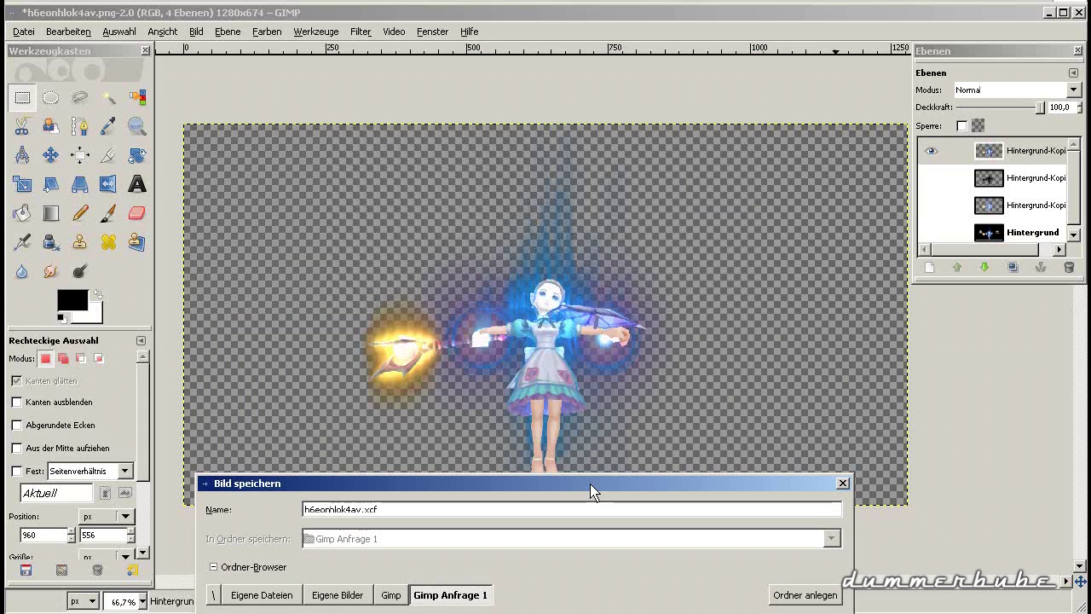
drag(596, 496, 561, 107)
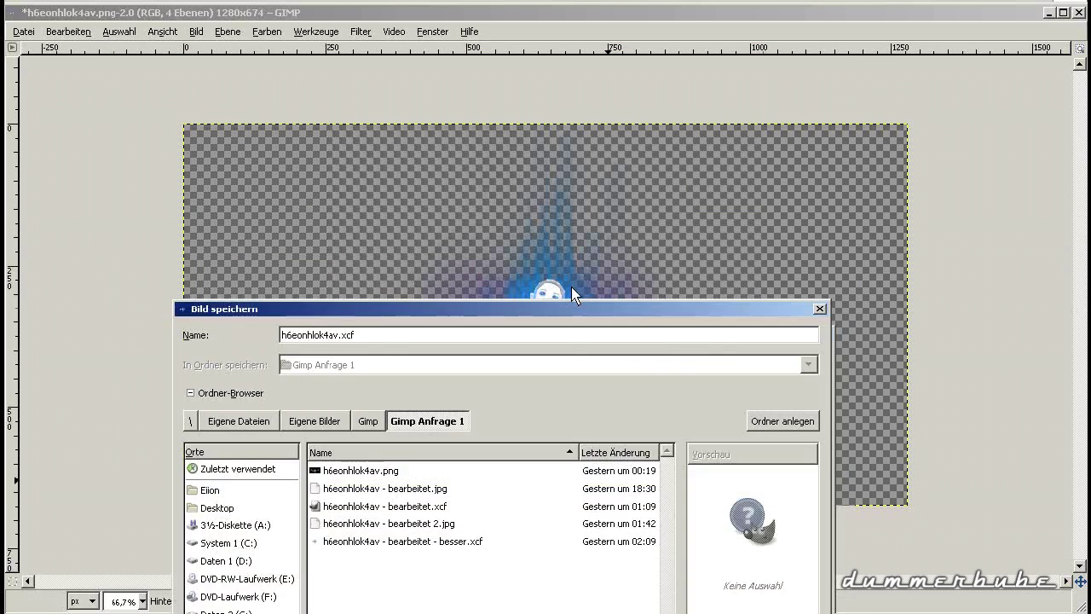
drag(802, 572, 801, 610)
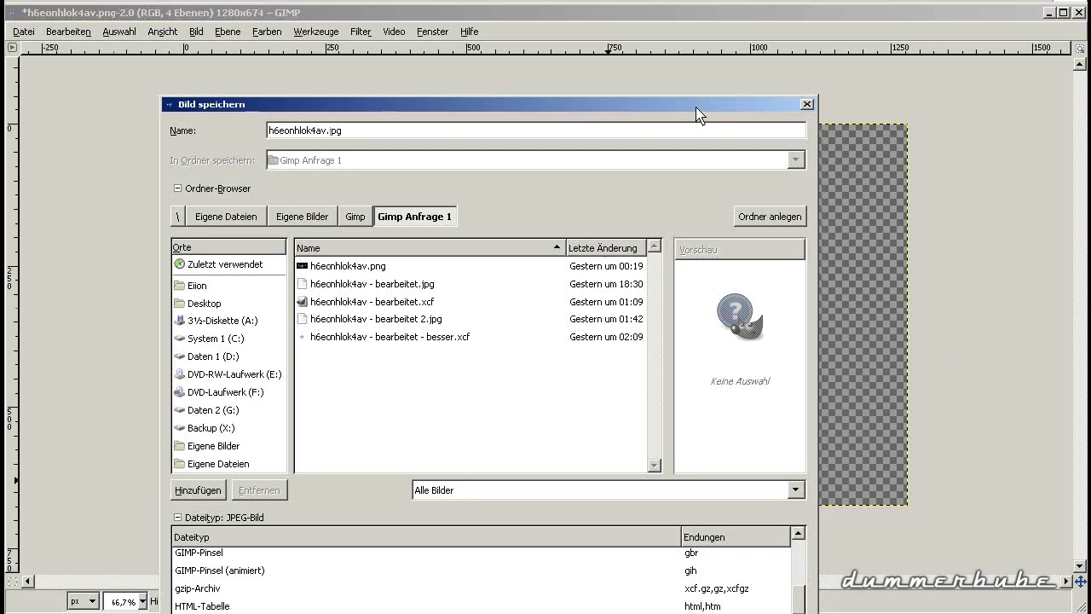
drag(701, 107, 736, 109)
scroll(823, 601, up, 5)
scroll(823, 601, up, 5)
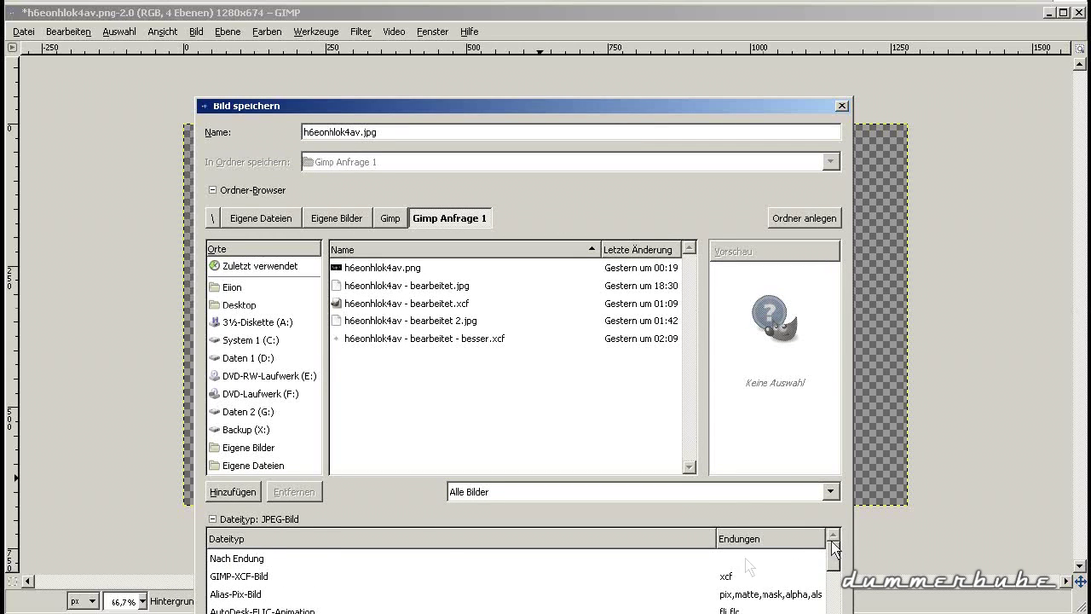
click(261, 576)
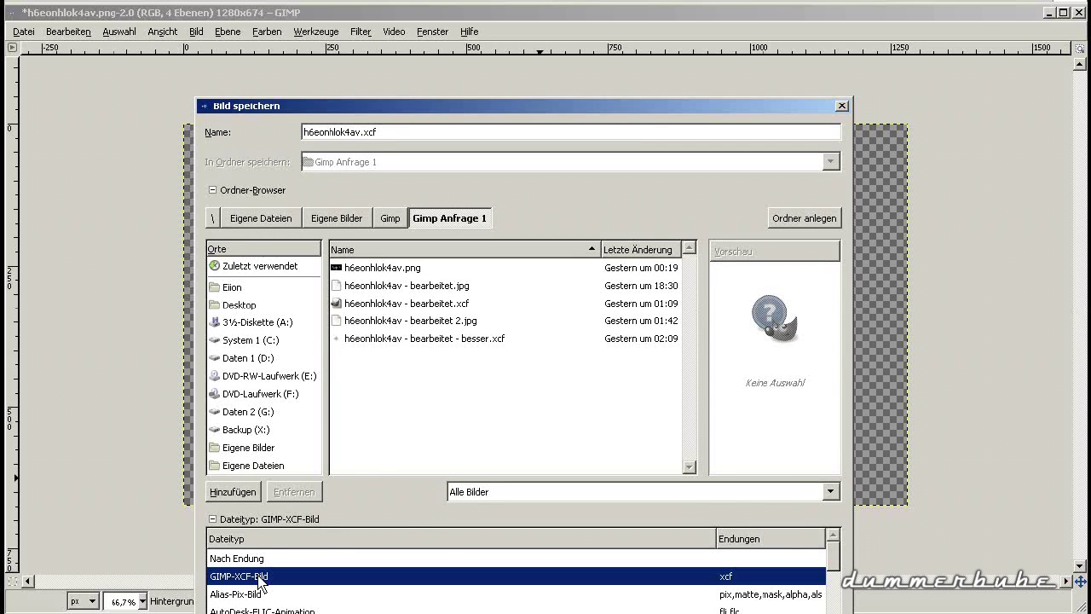
click(360, 133)
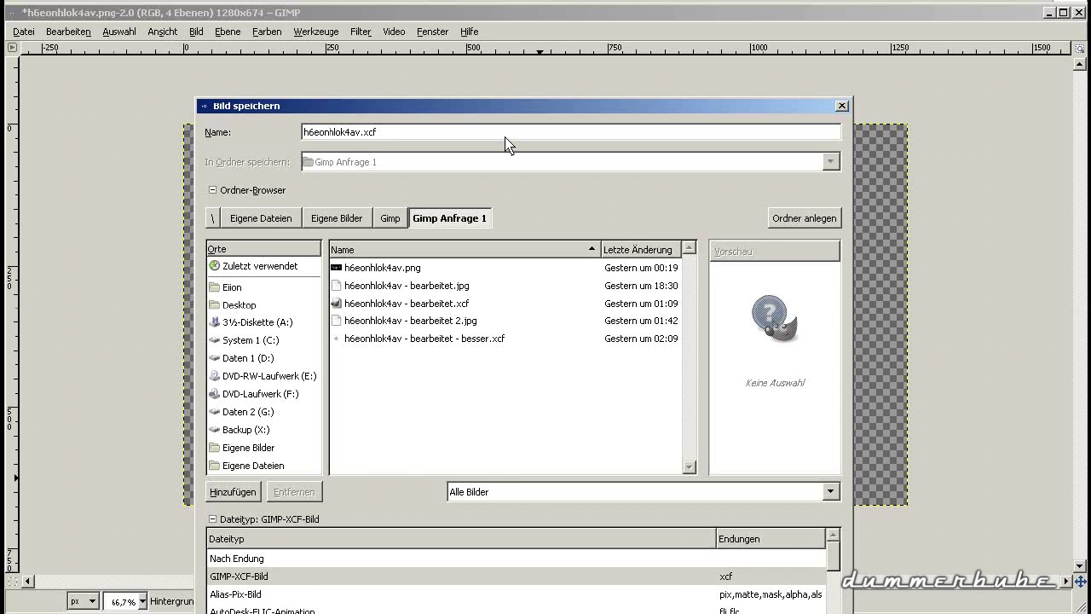
text(- fertig)
key(Return)
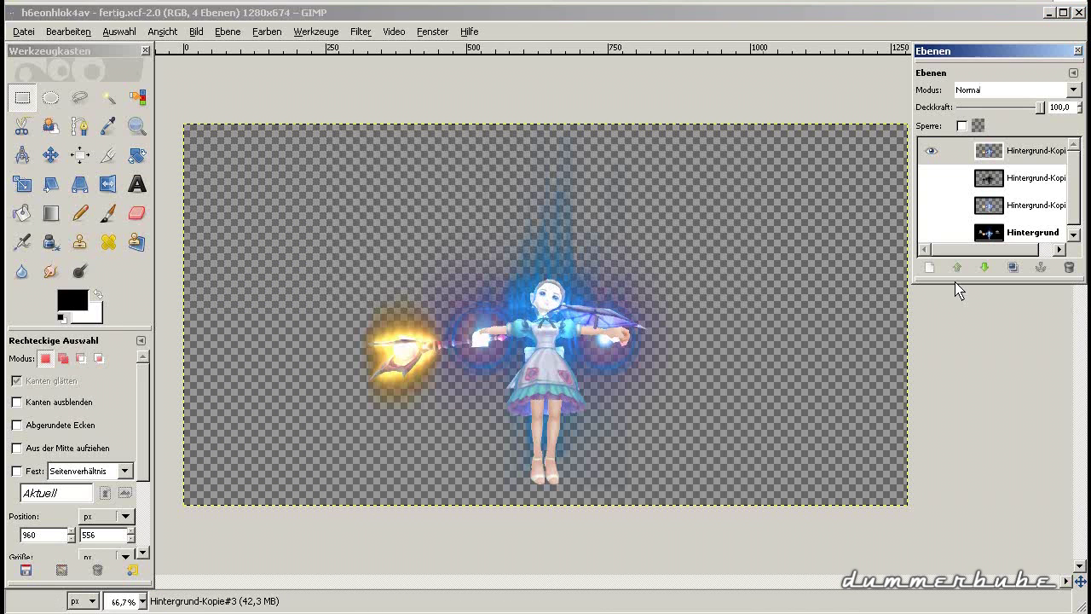
Step: Add a new layer, Neue Ebene, filled with the black foreground colour
drag(956, 287, 969, 468)
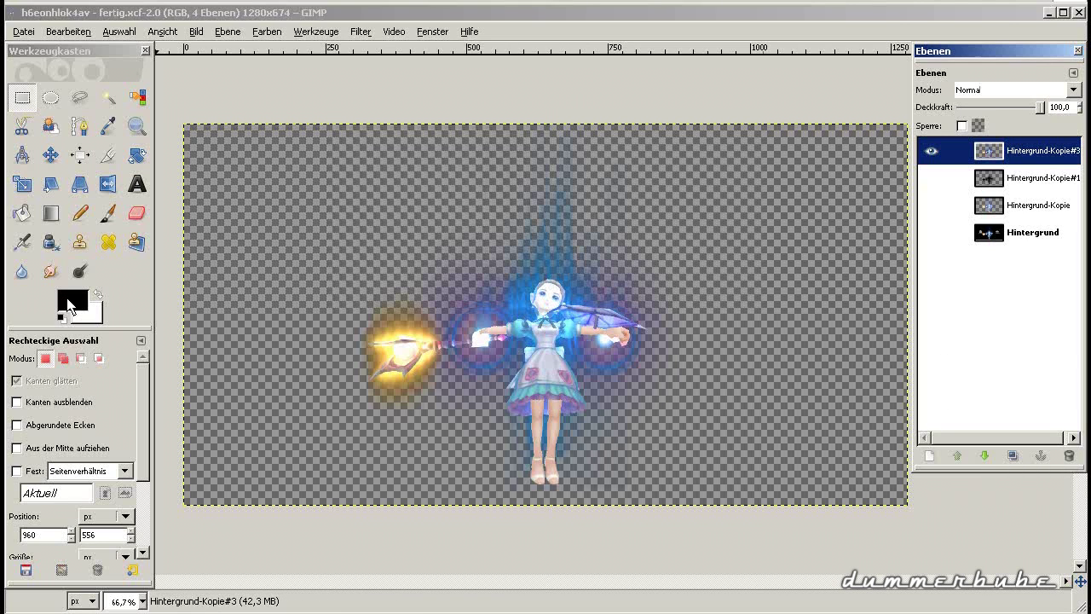
right_click(989, 301)
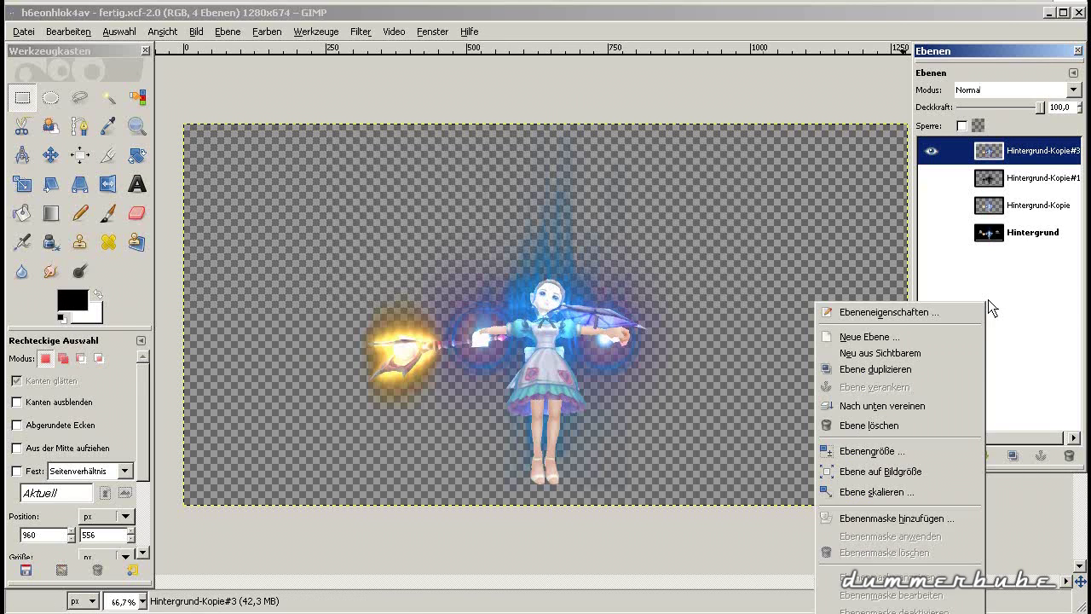
click(949, 338)
click(250, 329)
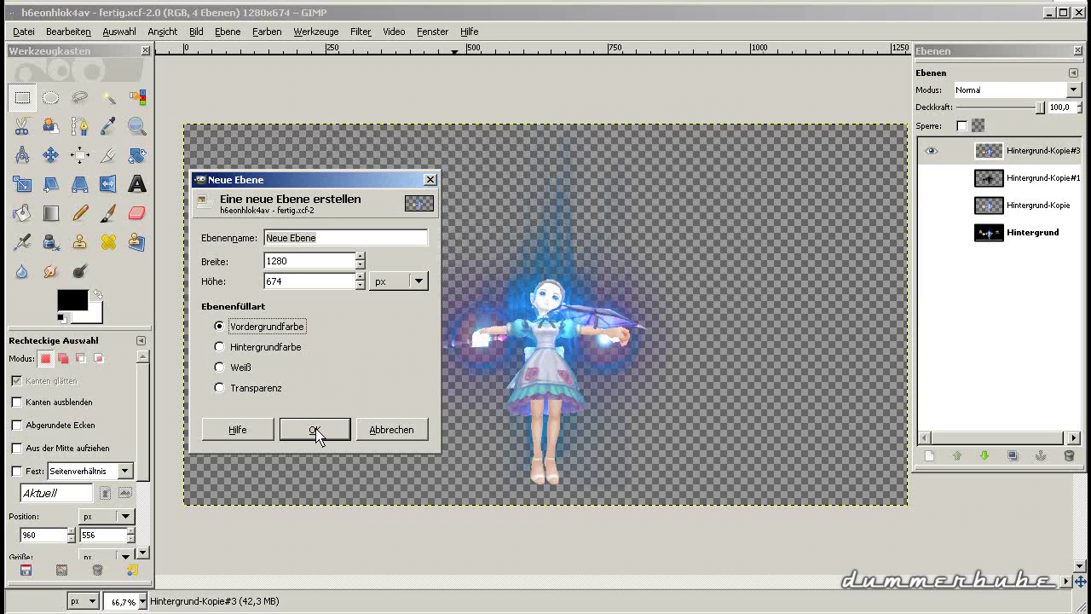
click(315, 431)
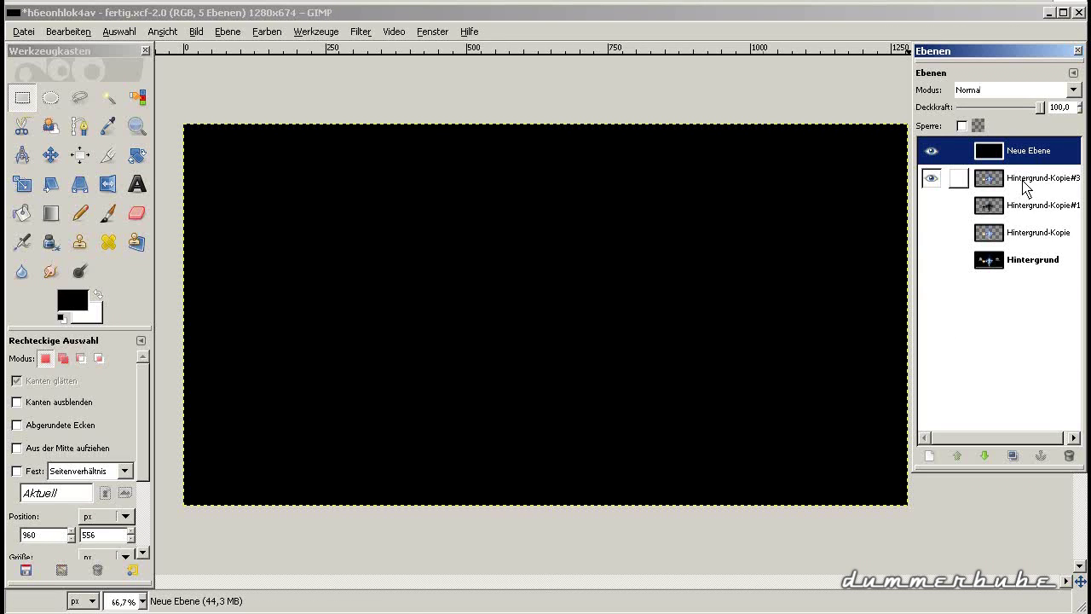
Step: Place Neue Ebene below the copies and show a Hintergrund-Kopie#2 duplicate above it
click(929, 178)
drag(1023, 151, 1026, 247)
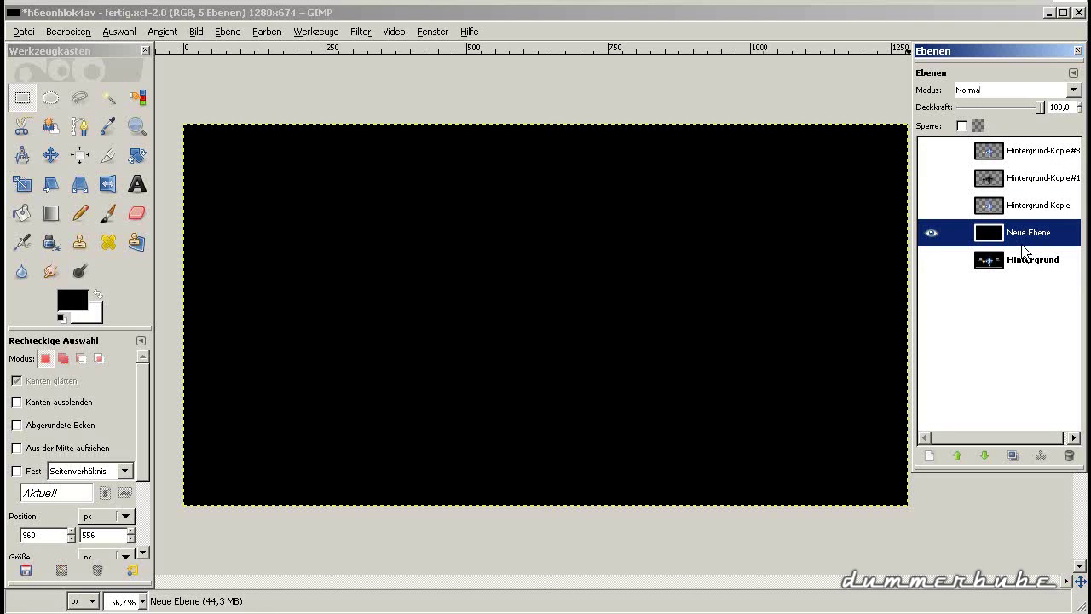
right_click(1022, 210)
click(961, 282)
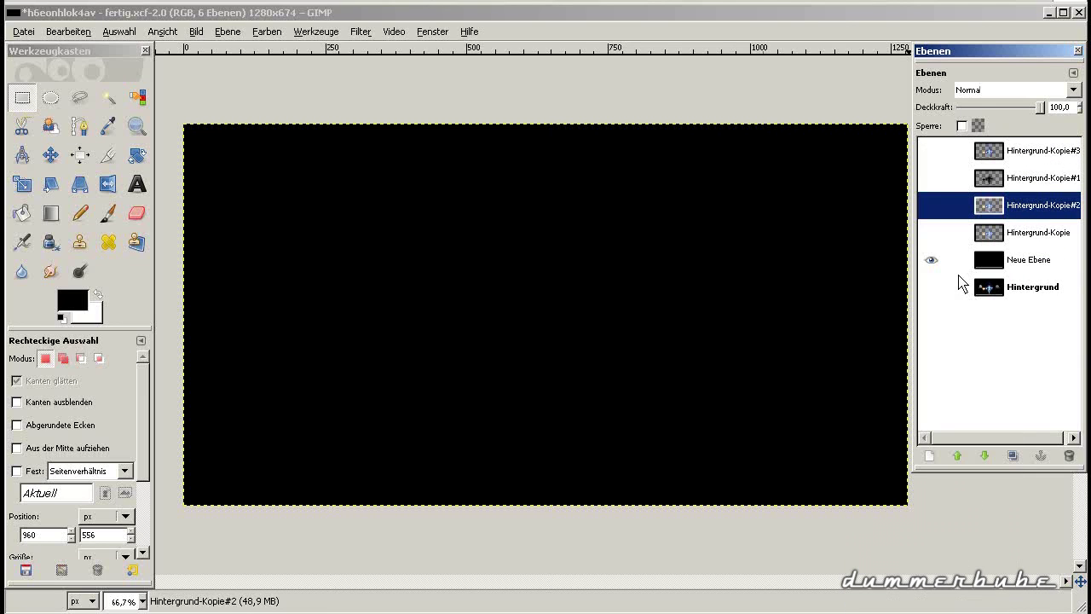
drag(1032, 207, 1032, 243)
click(931, 232)
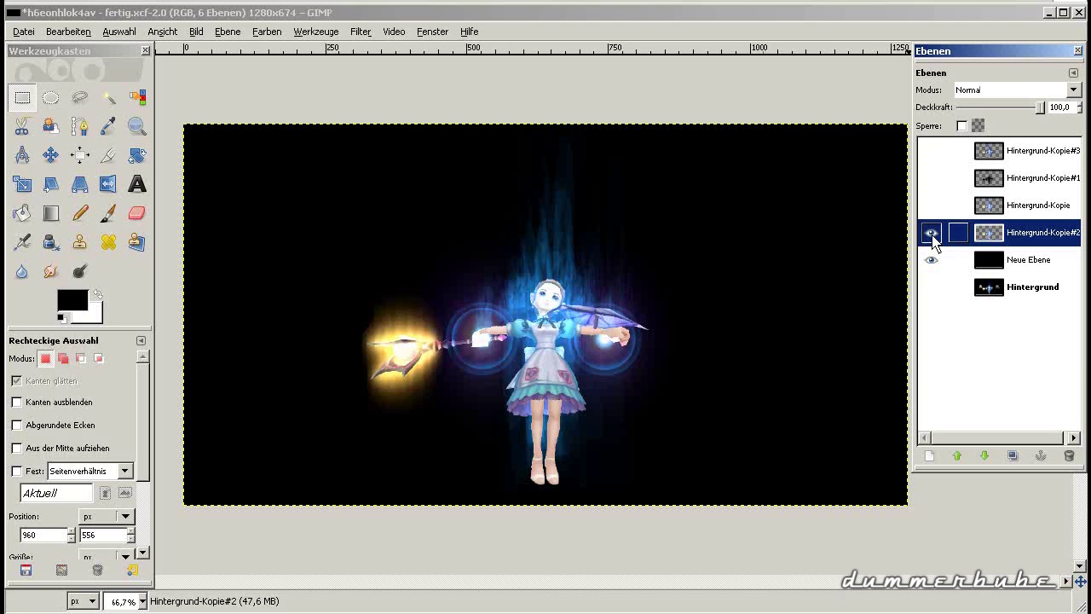
Step: Merge Hintergrund-Kopie#2 into Neue Ebene, then toggle Neue Ebene and Hintergrund visibility to compare
right_click(1023, 232)
click(982, 338)
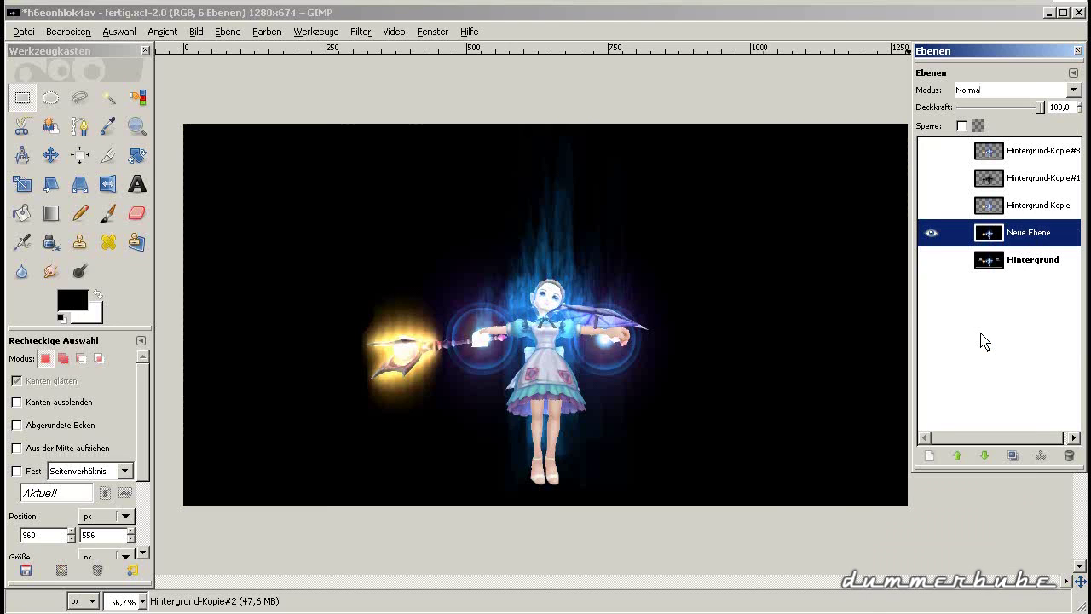
click(933, 263)
click(932, 234)
click(932, 234)
click(932, 261)
click(932, 261)
click(932, 234)
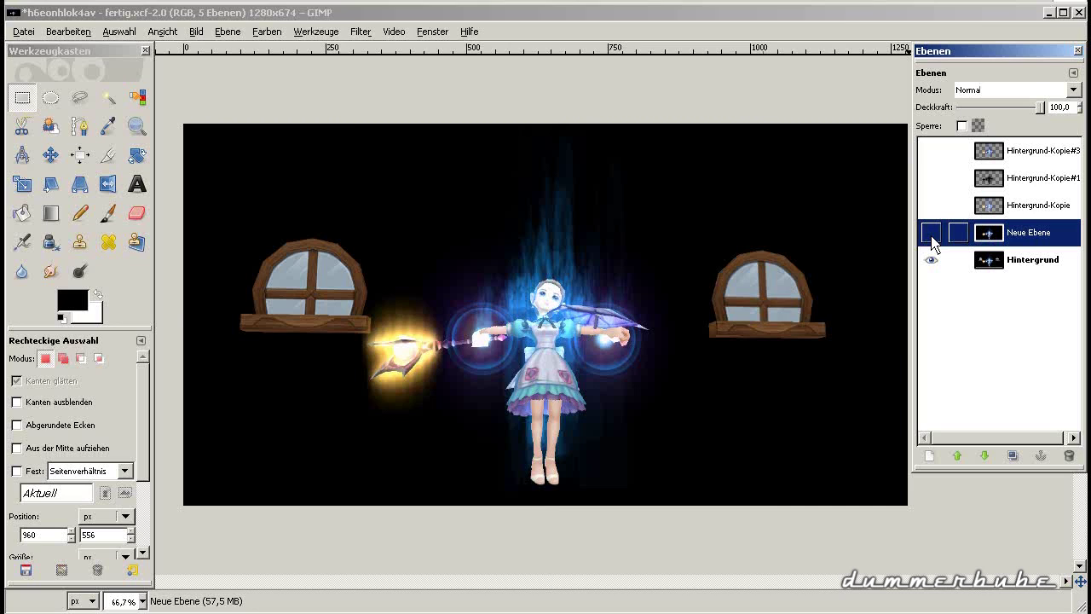
click(932, 241)
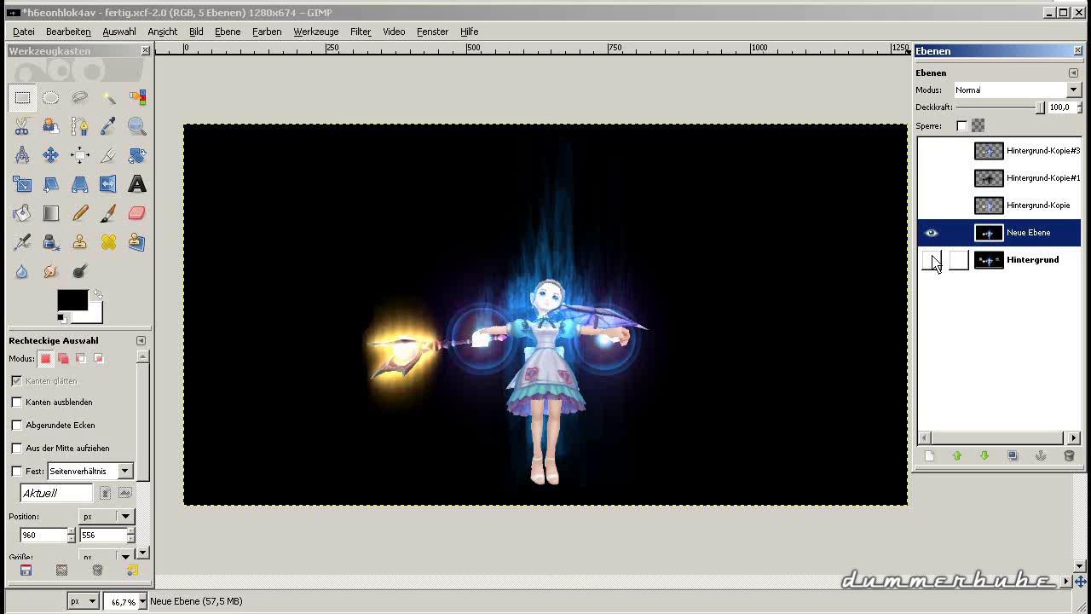
shift+click(932, 261)
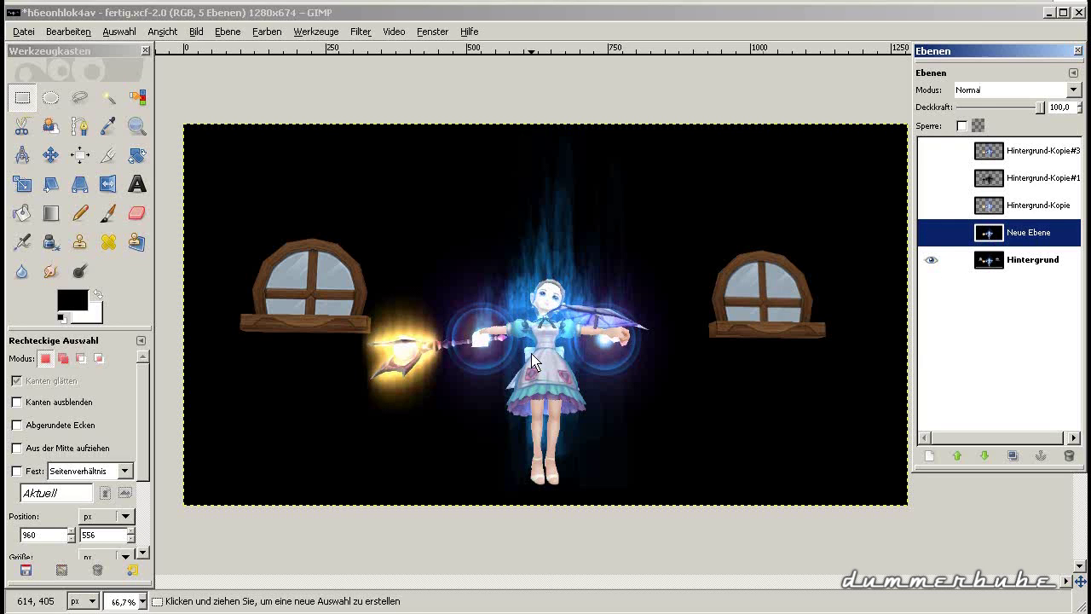